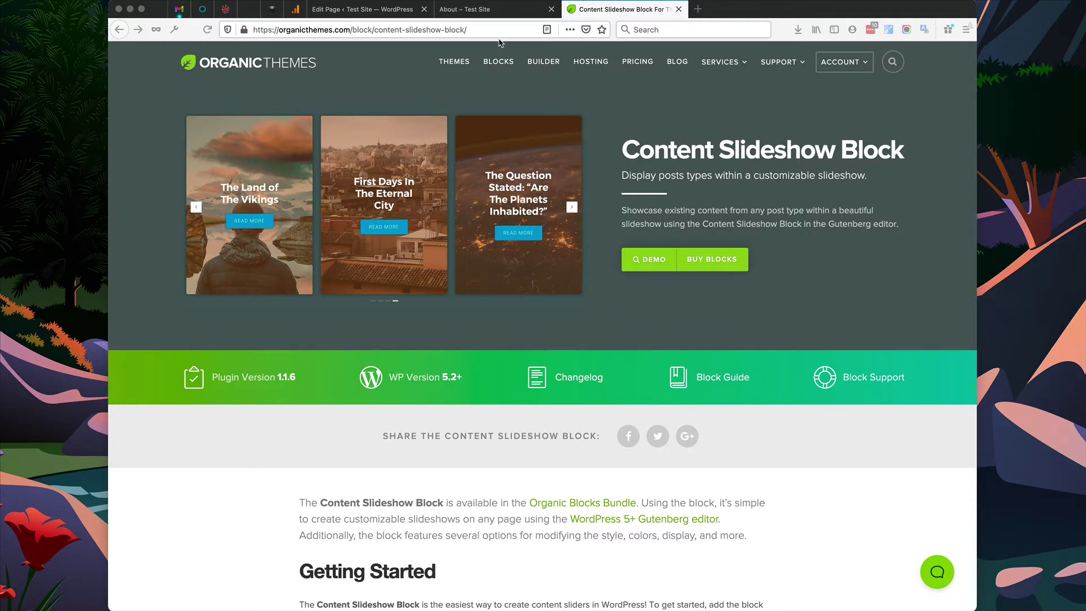
- Switch to the About page editor and select its first paragraph
click(509, 64)
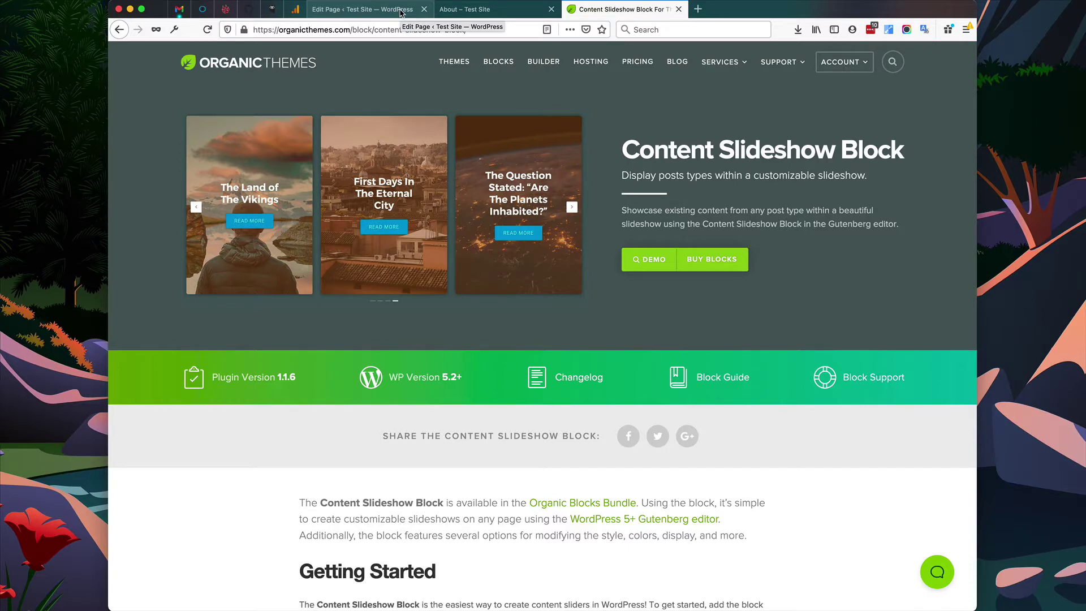
click(401, 12)
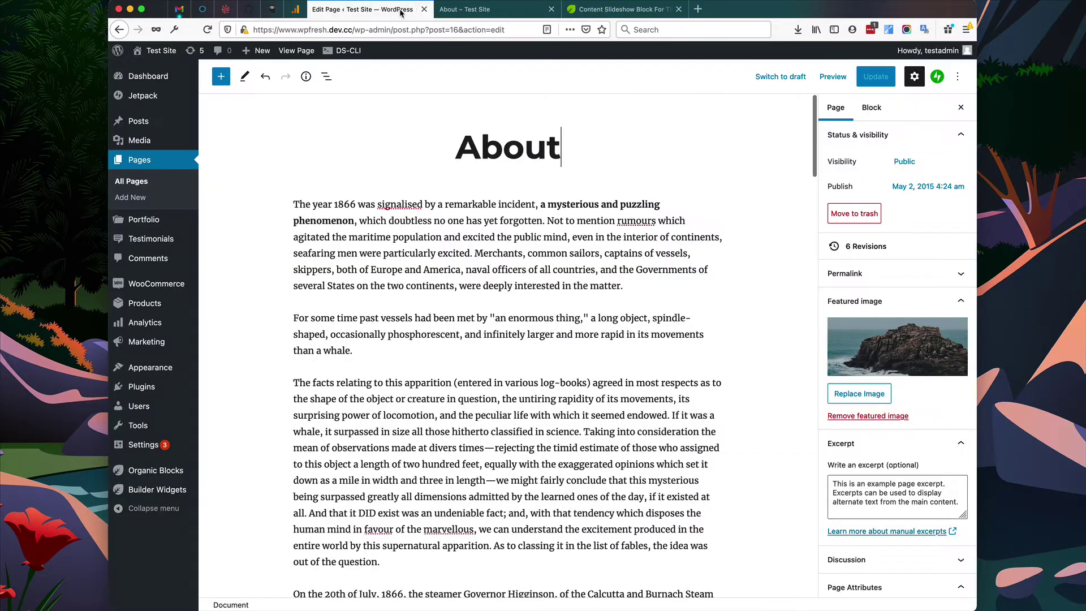
click(626, 285)
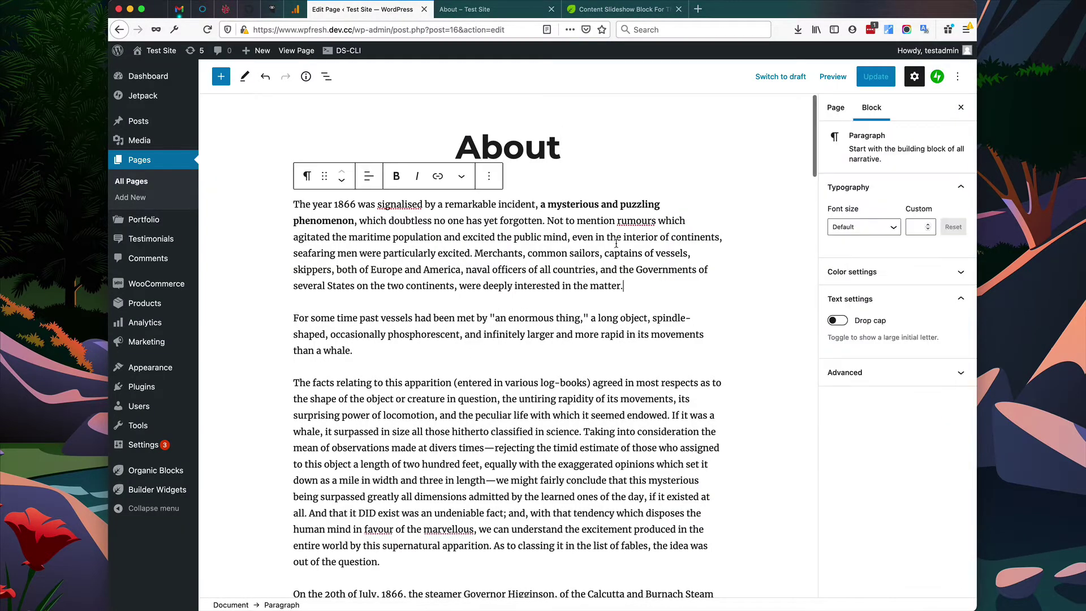
- Check the live About page in its tab, then return to the editor
click(521, 11)
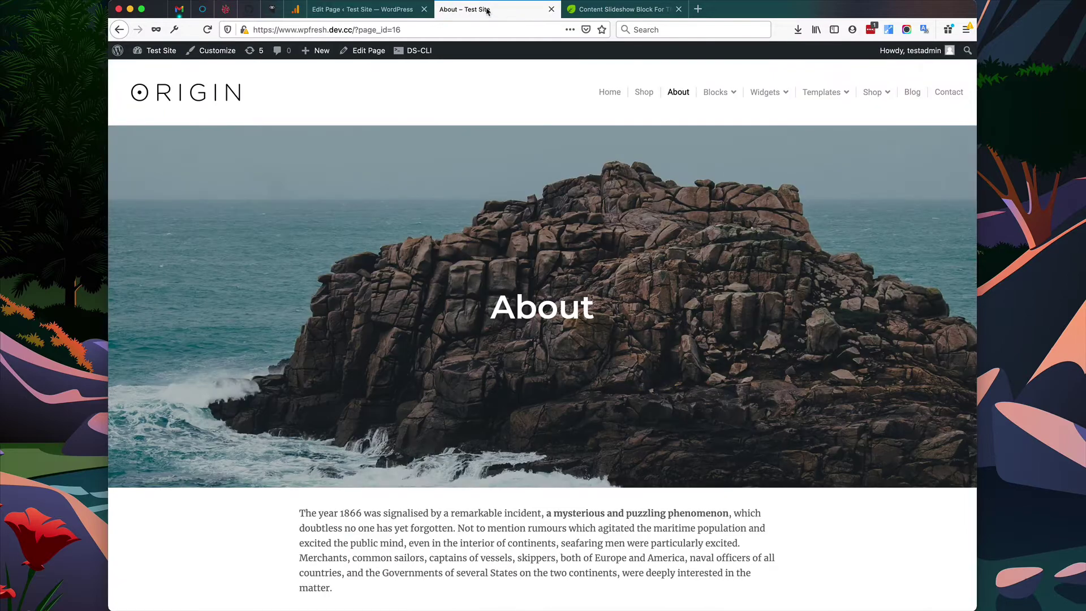
scroll(396, 113, down, 8)
scroll(396, 113, up, 9)
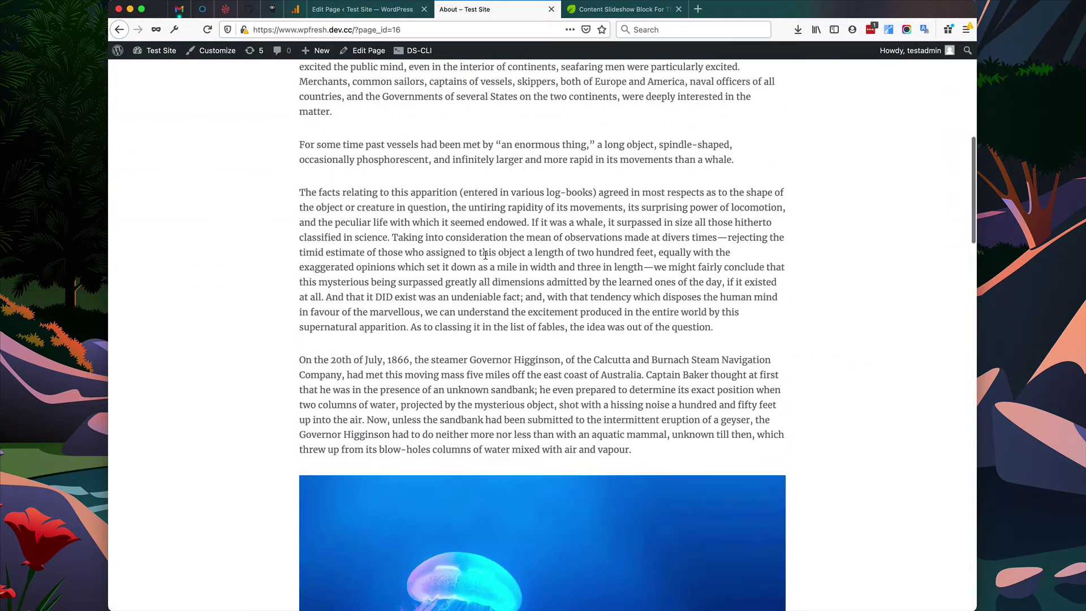
click(396, 17)
scroll(497, 320, down, 10)
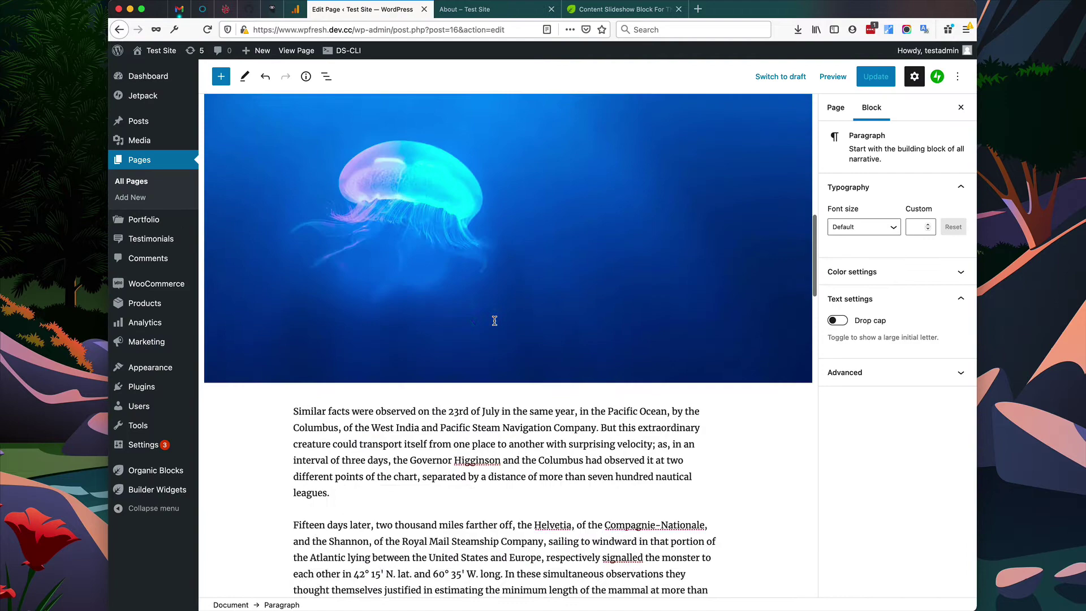
scroll(496, 323, up, 5)
scroll(496, 324, up, 5)
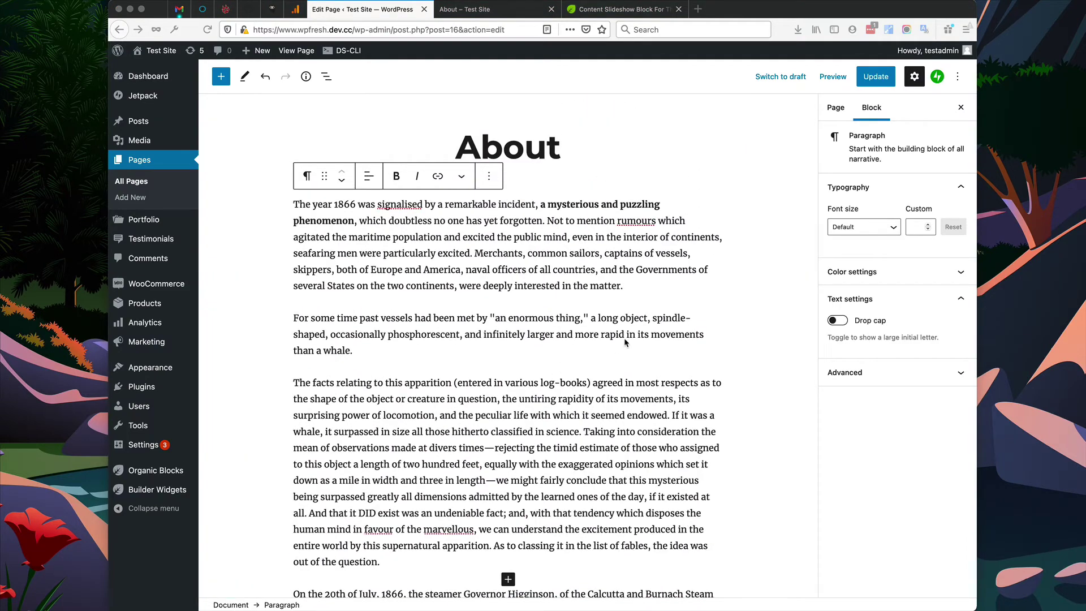
- Add an empty block after the first paragraph and insert Content Slideshow by searching 'content'
click(635, 287)
key(Return)
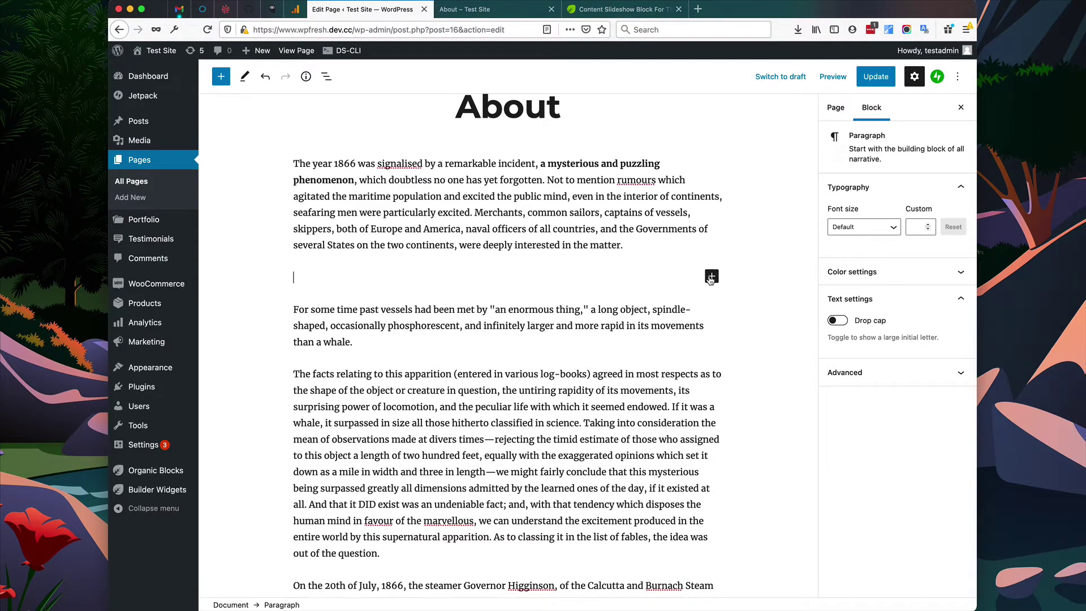
click(712, 277)
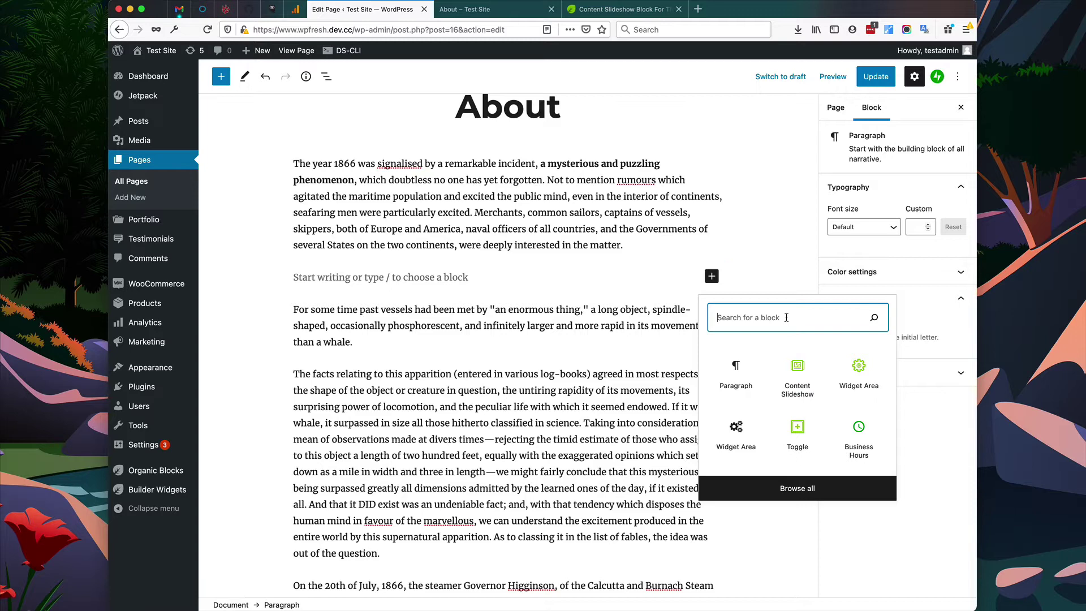
text(content)
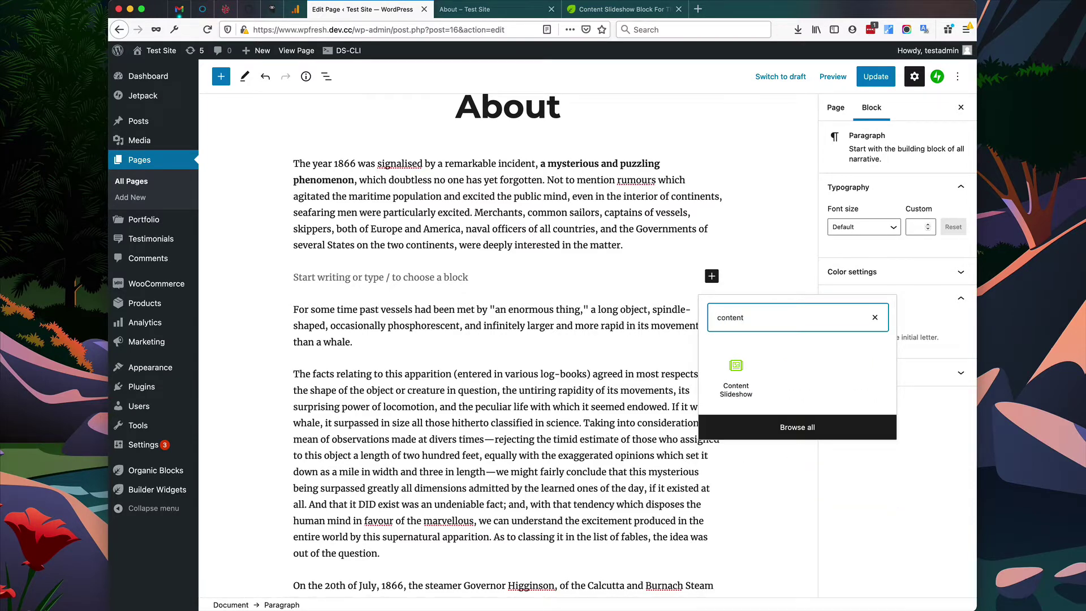
click(735, 362)
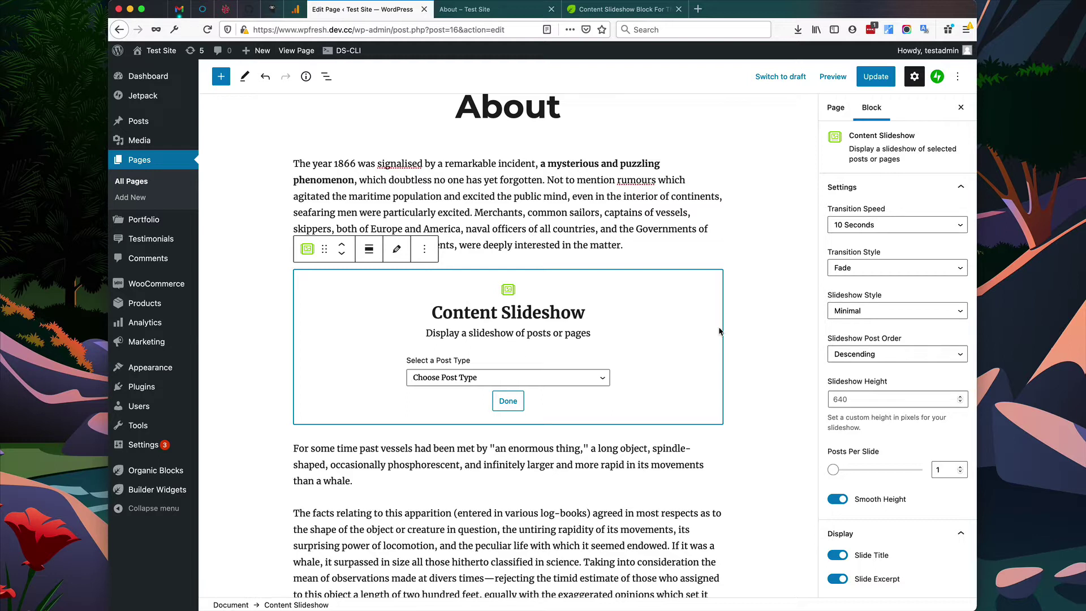
- Set the slideshow to Posts, filtered by category to Blog, and confirm with Done
click(590, 378)
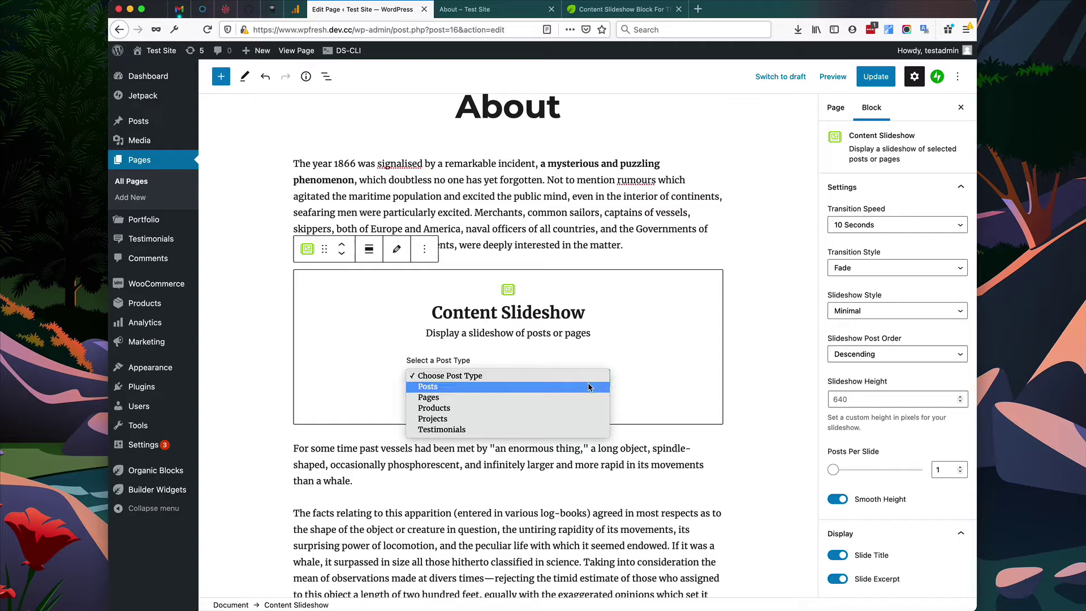
click(588, 386)
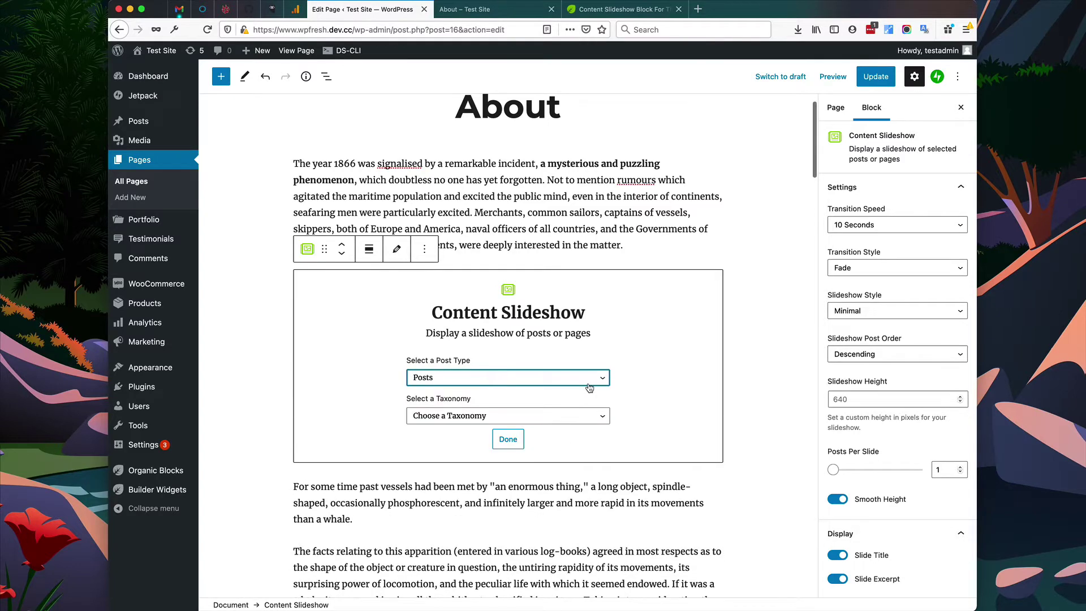
click(602, 416)
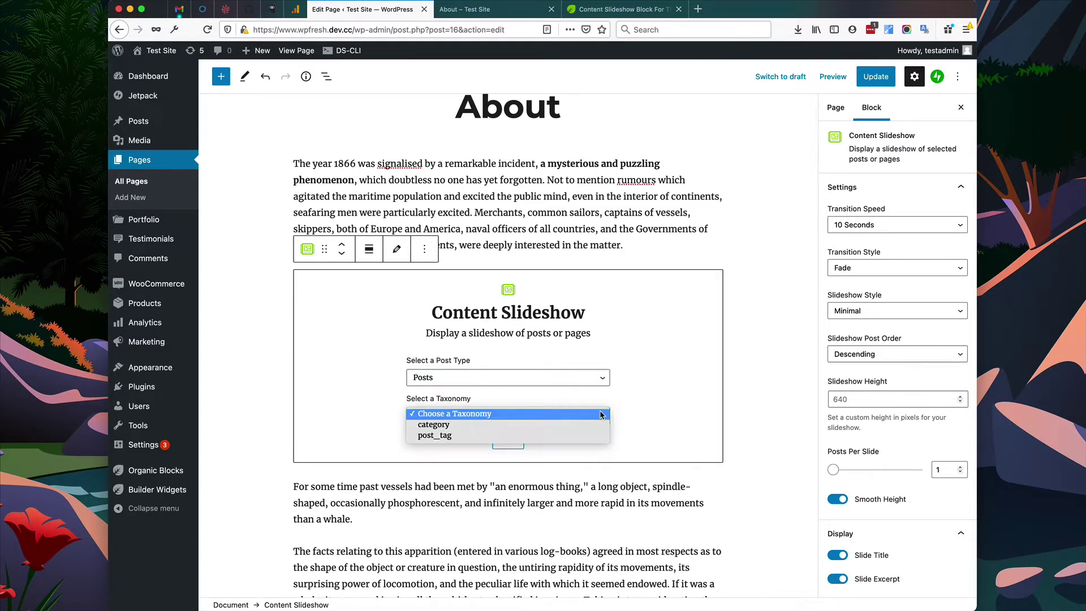
click(597, 425)
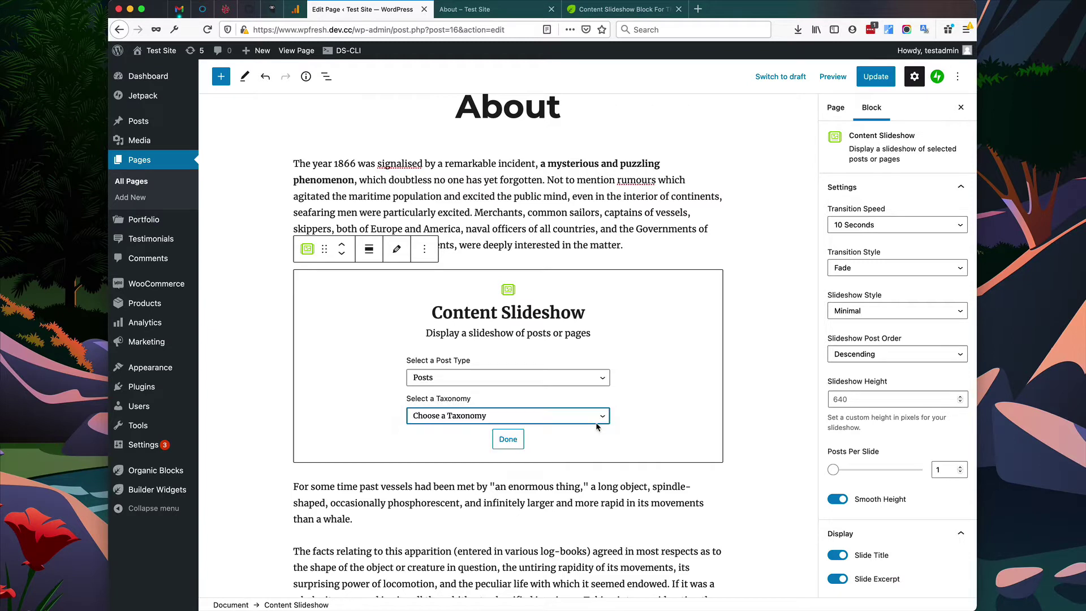
click(462, 454)
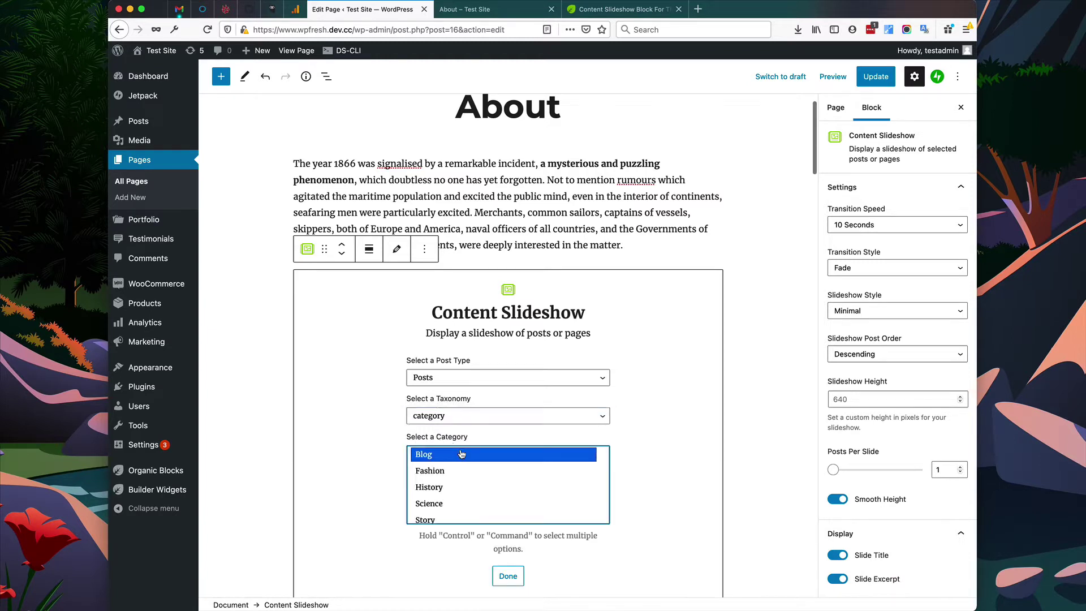
click(516, 583)
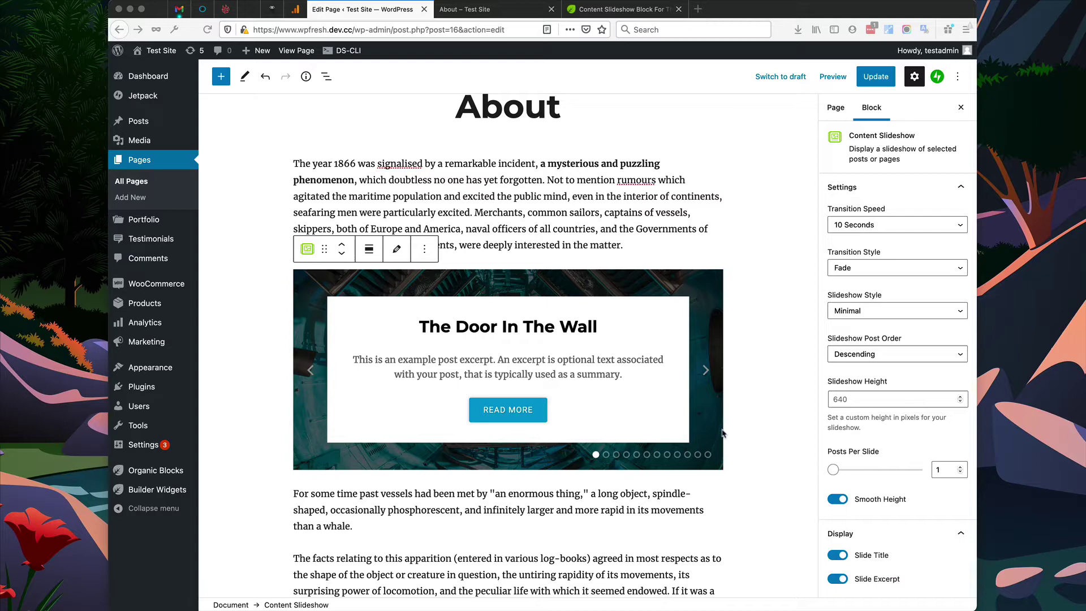
- Page forward through the slideshow preview with the next arrow, then back one slide
click(707, 374)
click(707, 374)
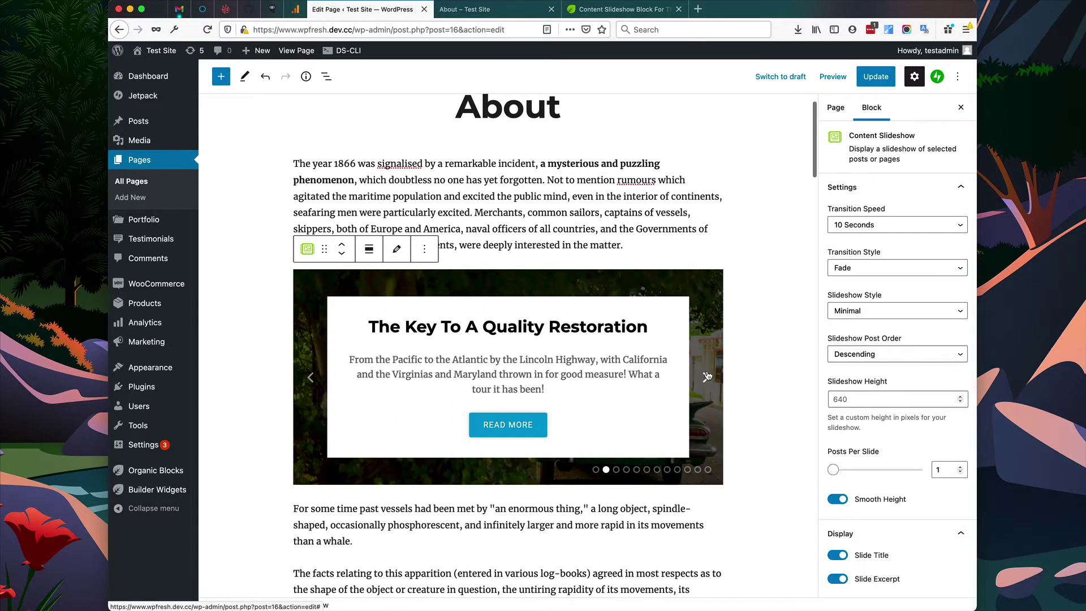
click(705, 378)
click(705, 382)
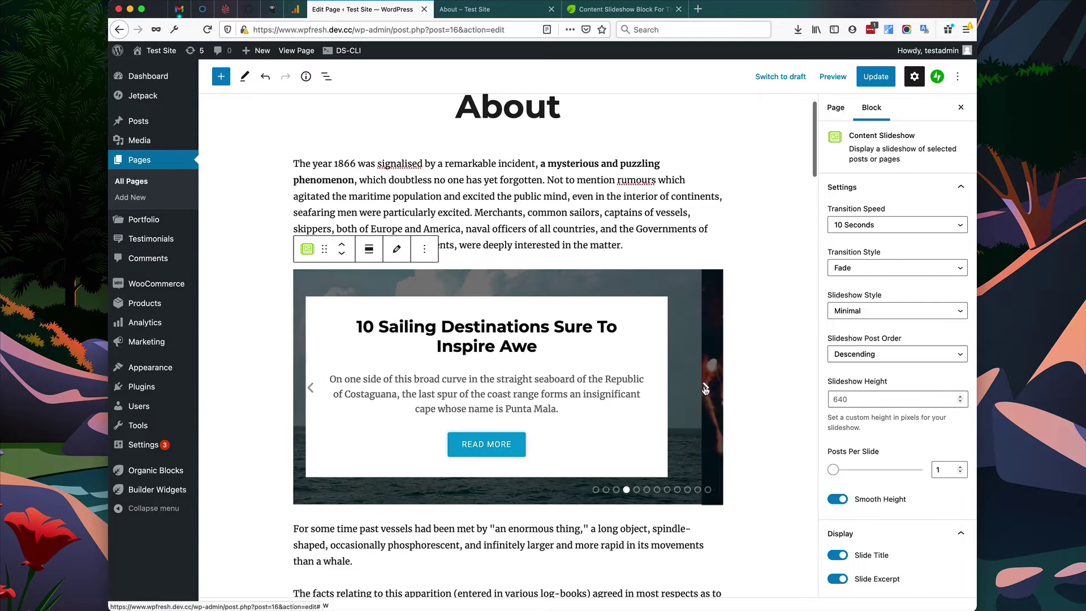
click(313, 393)
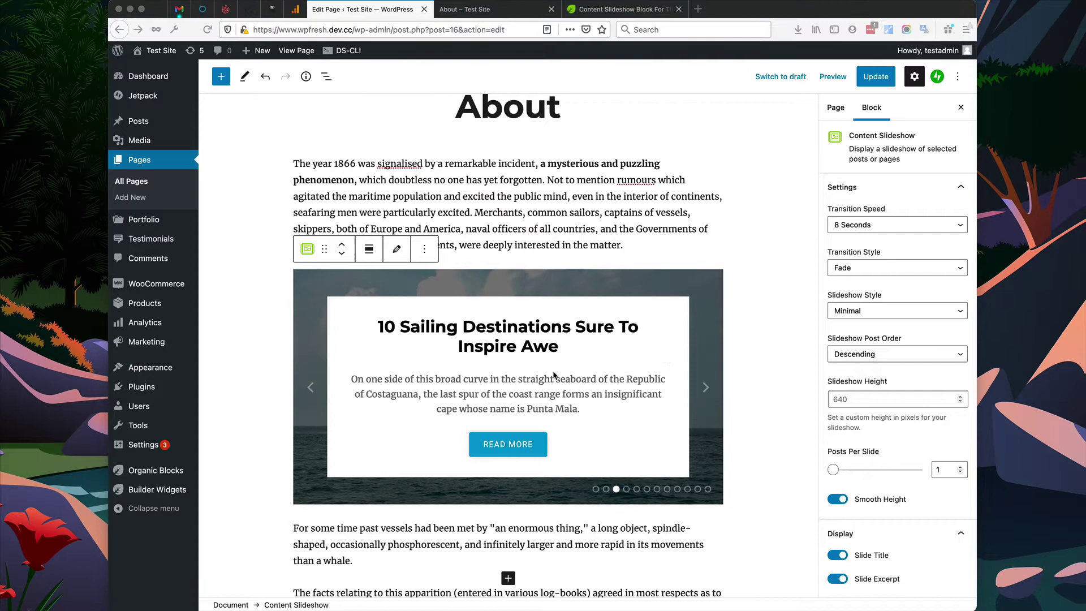
- Set the slideshow block's alignment to Wide width, then change it to Full width
click(369, 251)
click(369, 251)
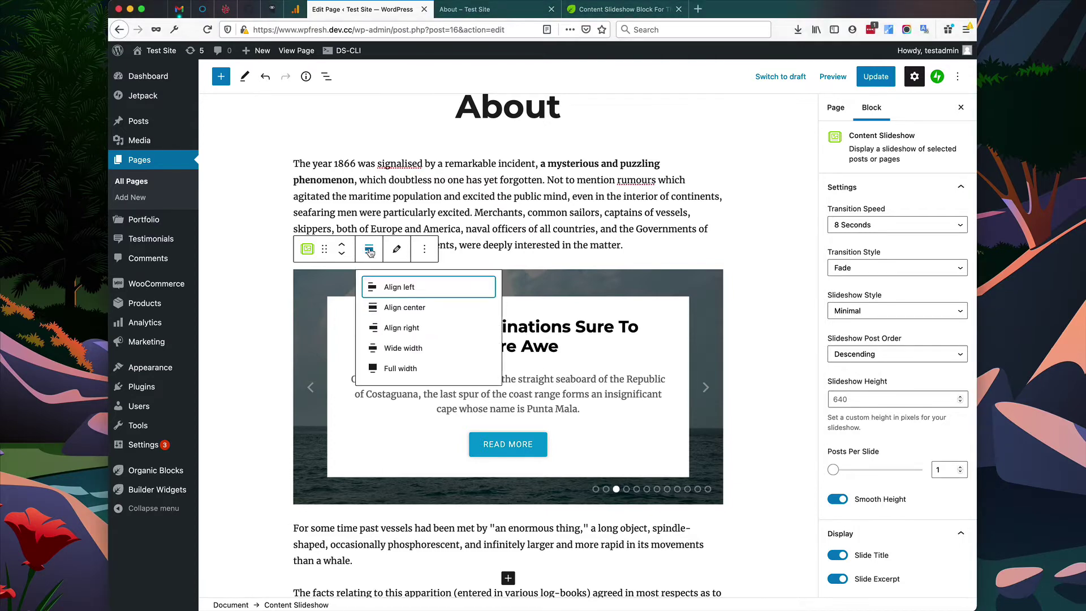
click(401, 347)
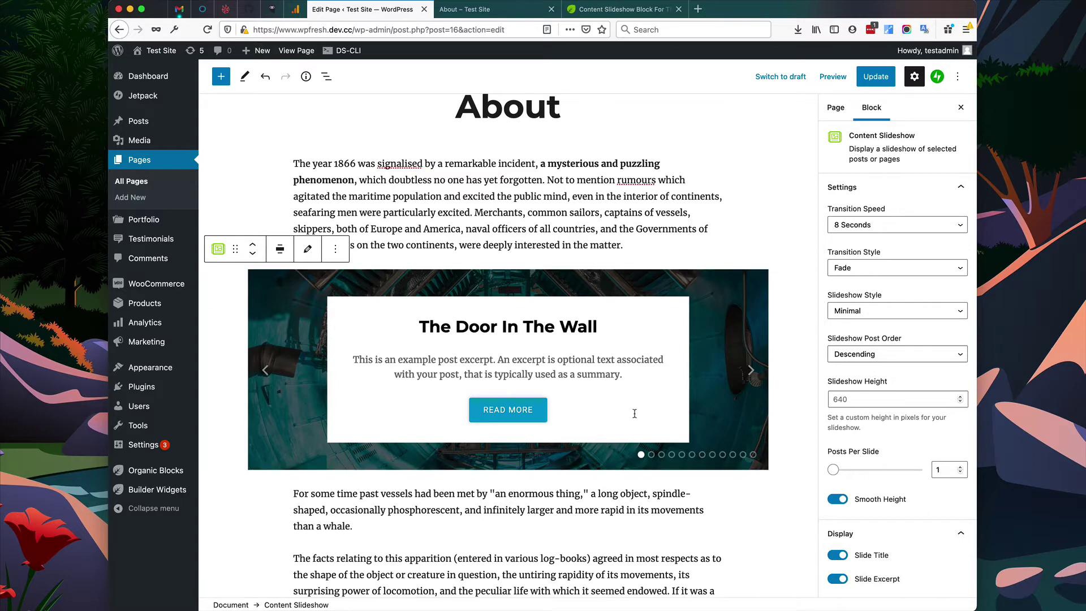
click(280, 250)
click(309, 368)
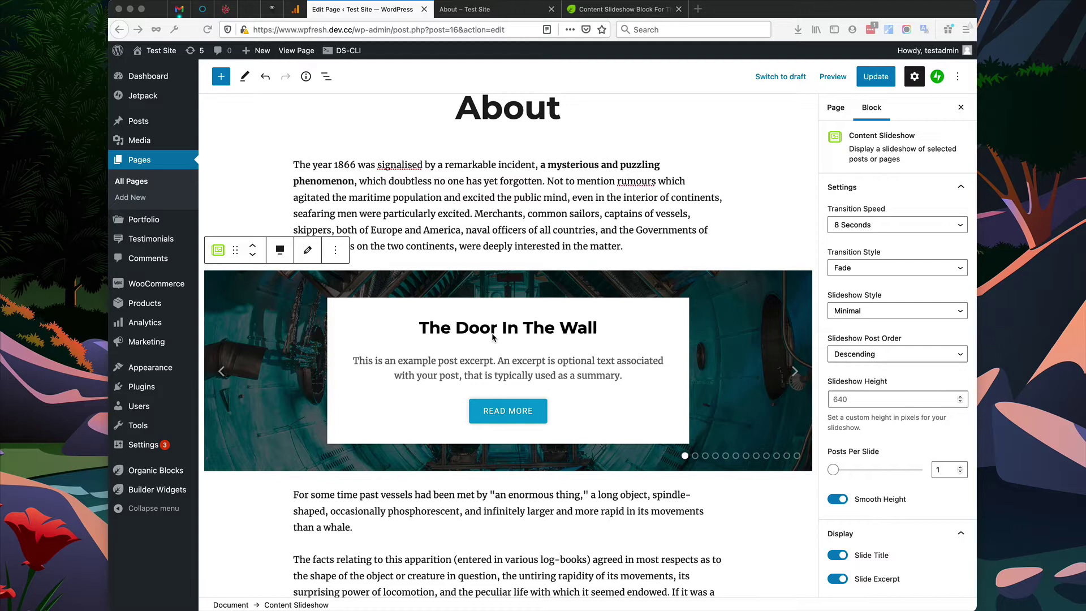
click(485, 363)
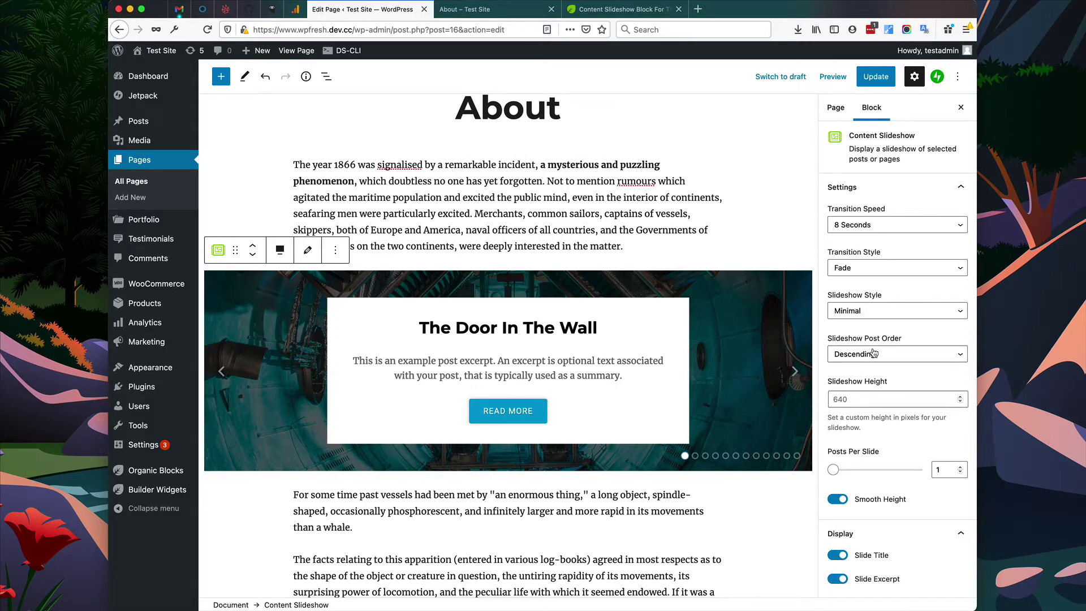
scroll(872, 529, down, 2)
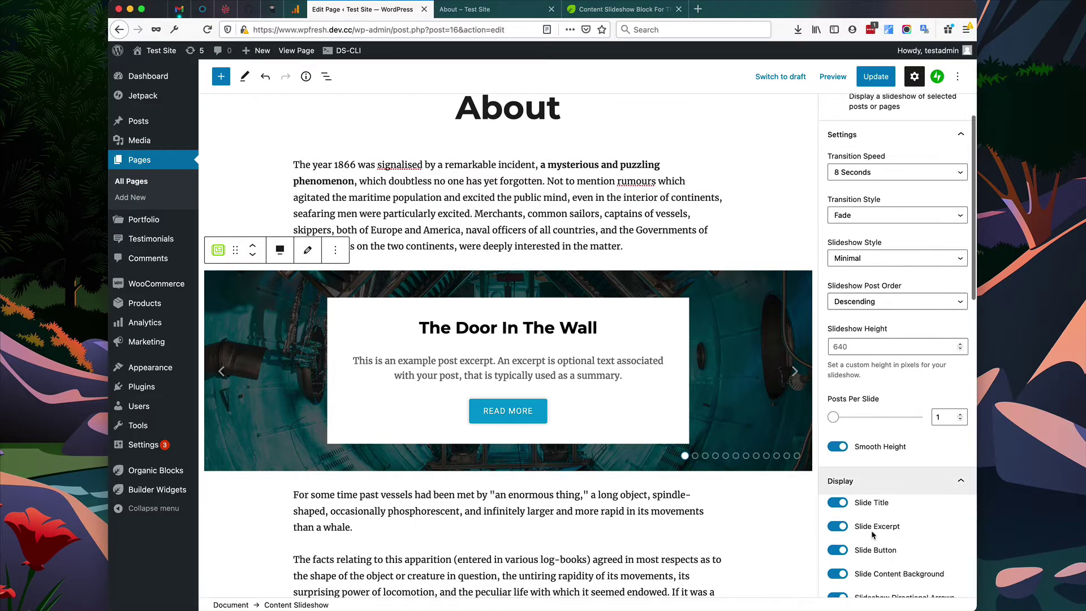
scroll(874, 526, up, 2)
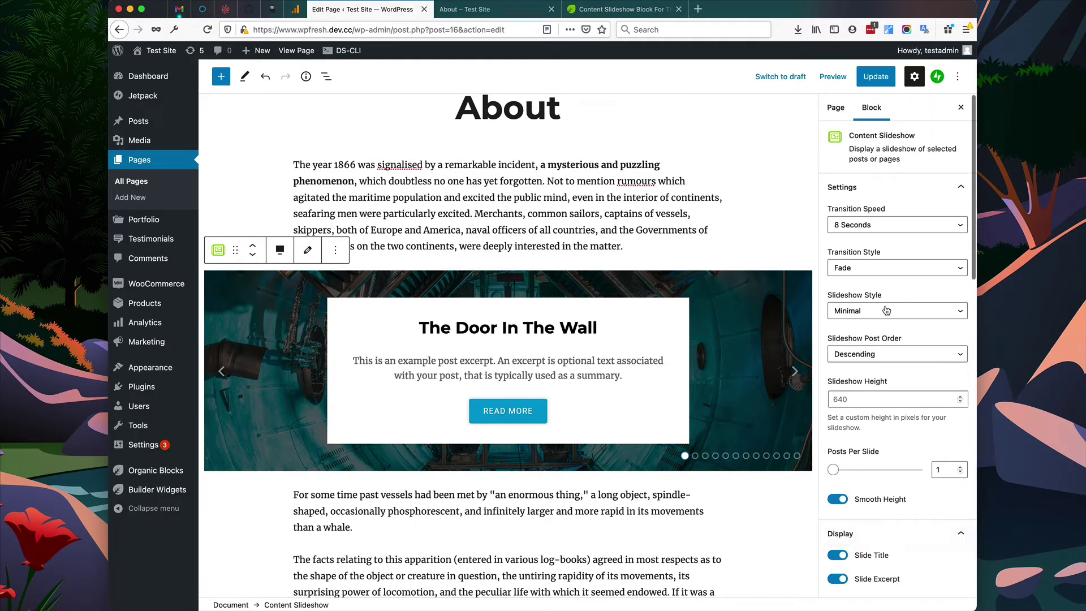
click(858, 401)
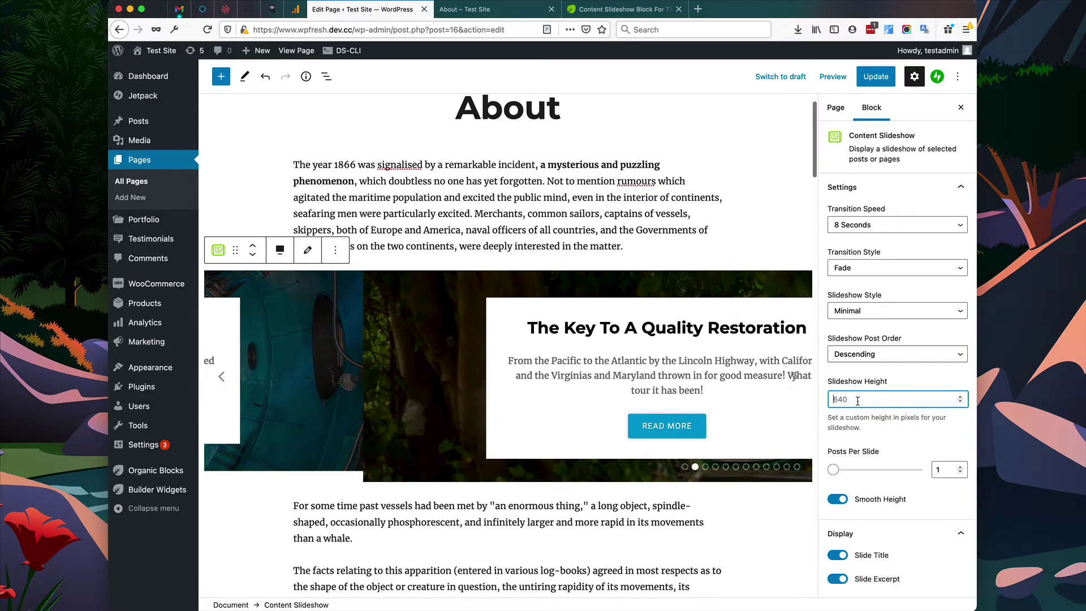
text(620)
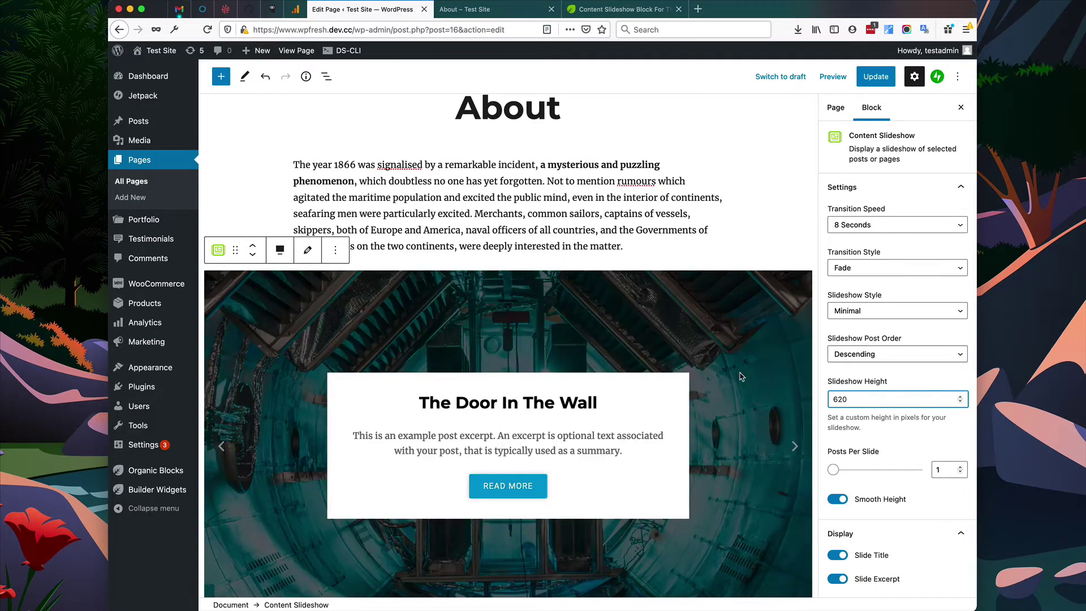
scroll(742, 377, down, 3)
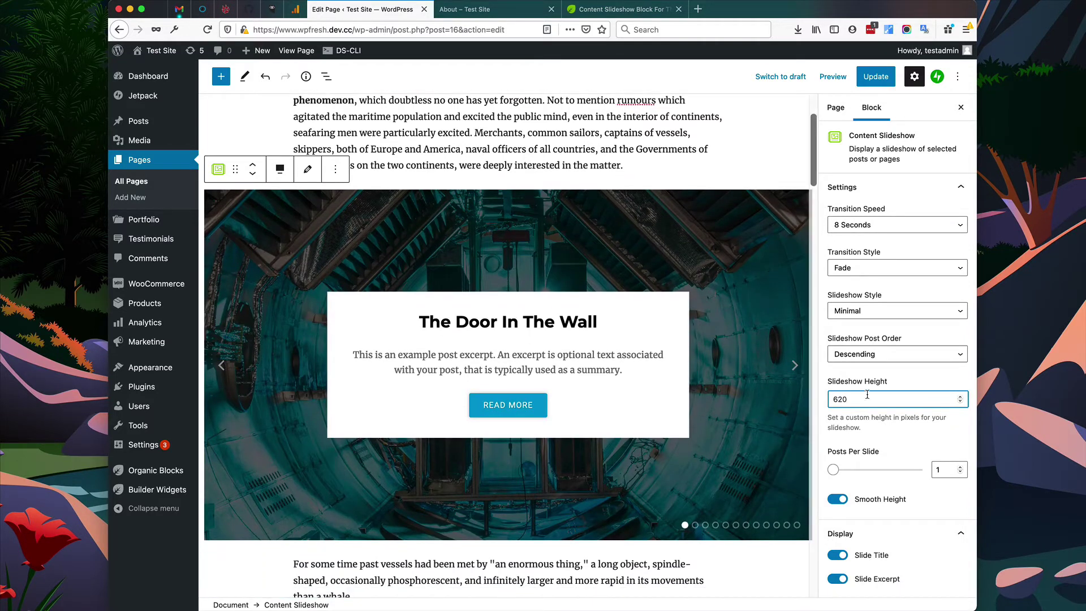
click(796, 366)
click(797, 368)
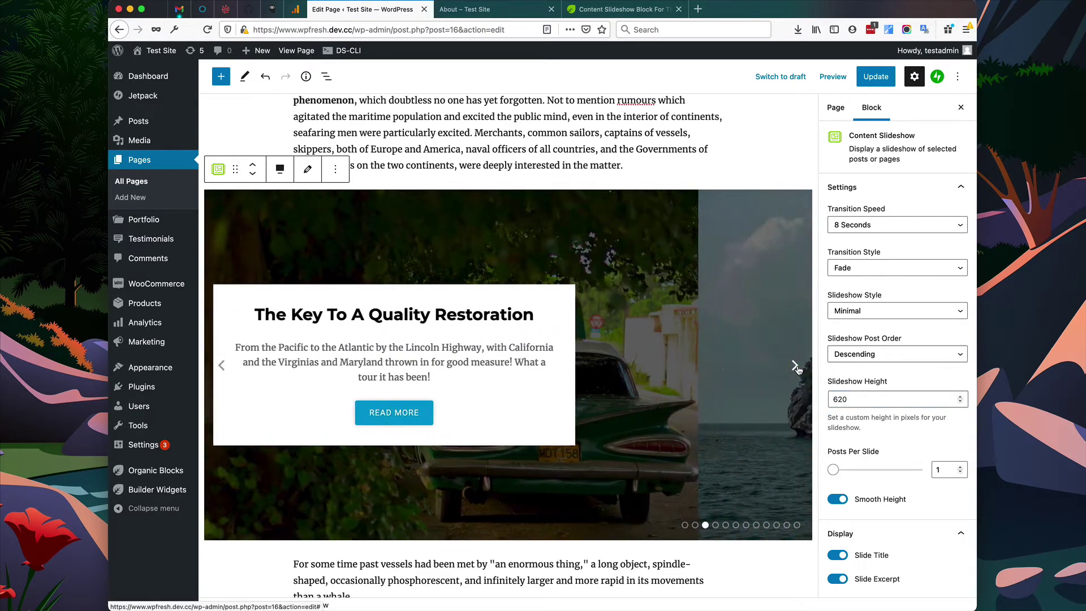
click(796, 367)
click(796, 367)
click(797, 368)
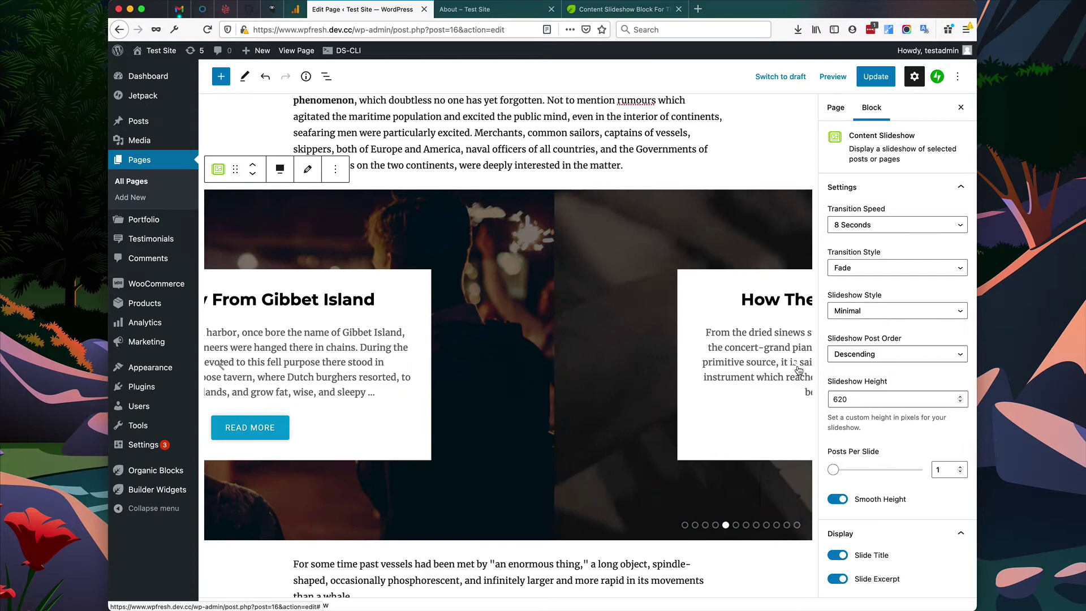
click(221, 368)
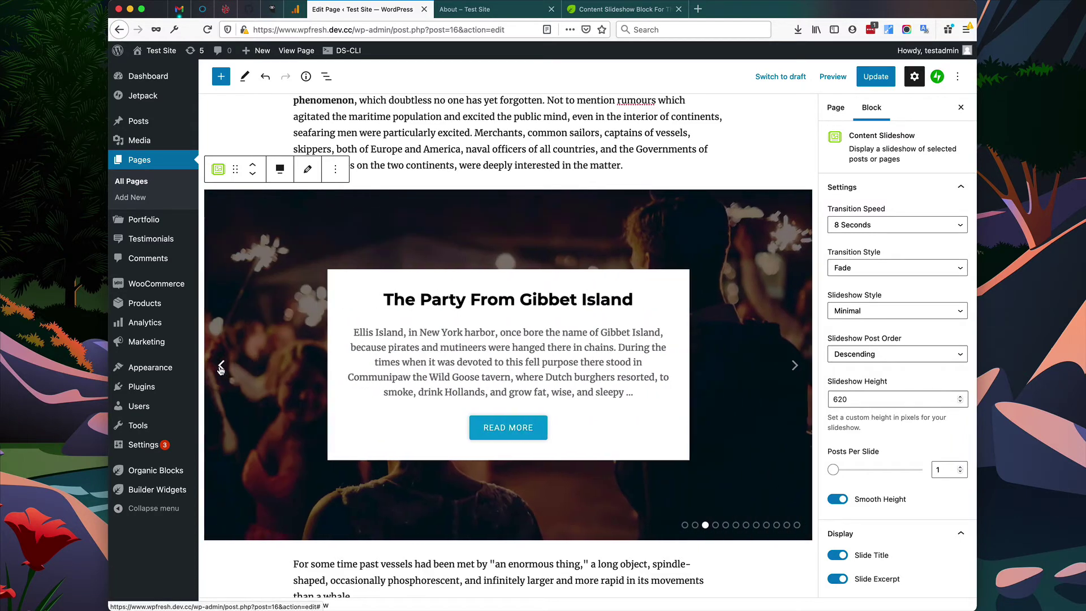
click(221, 368)
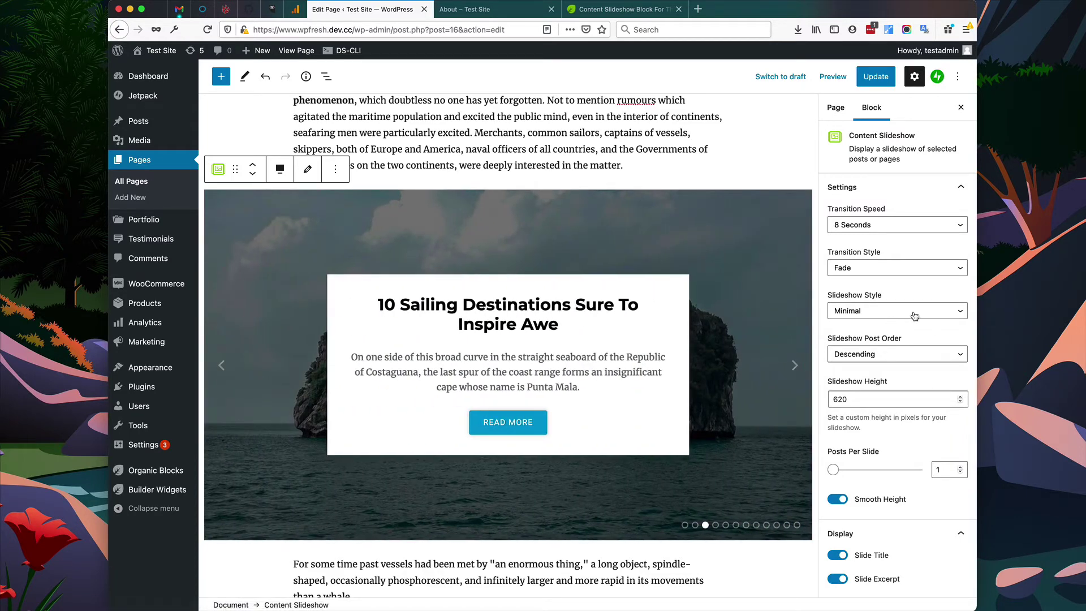
- Change the Slideshow Style to Modern and reselect the slideshow block
click(915, 316)
click(915, 321)
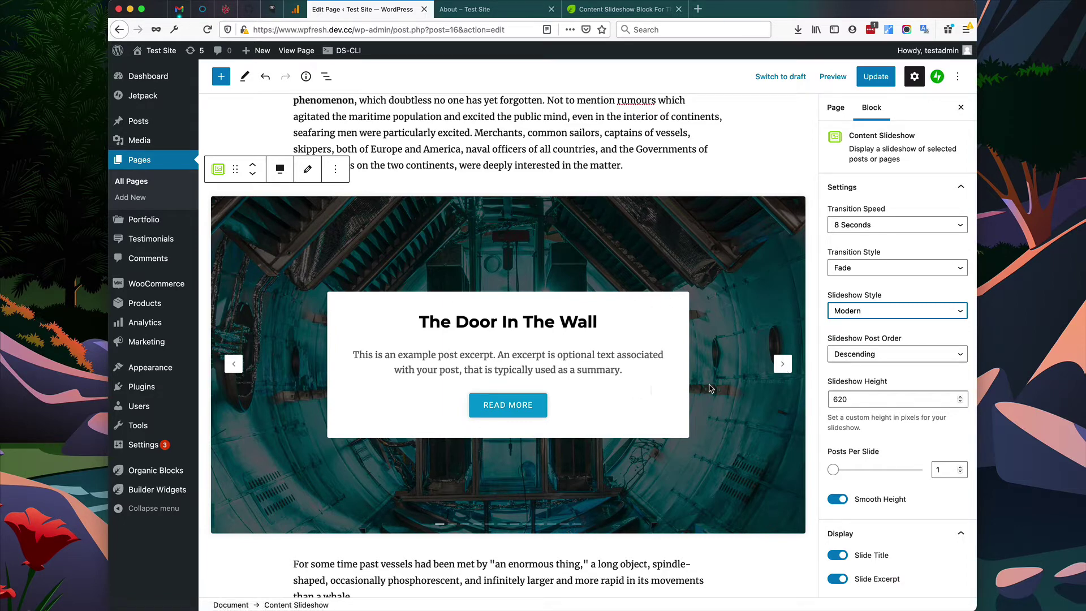
click(467, 357)
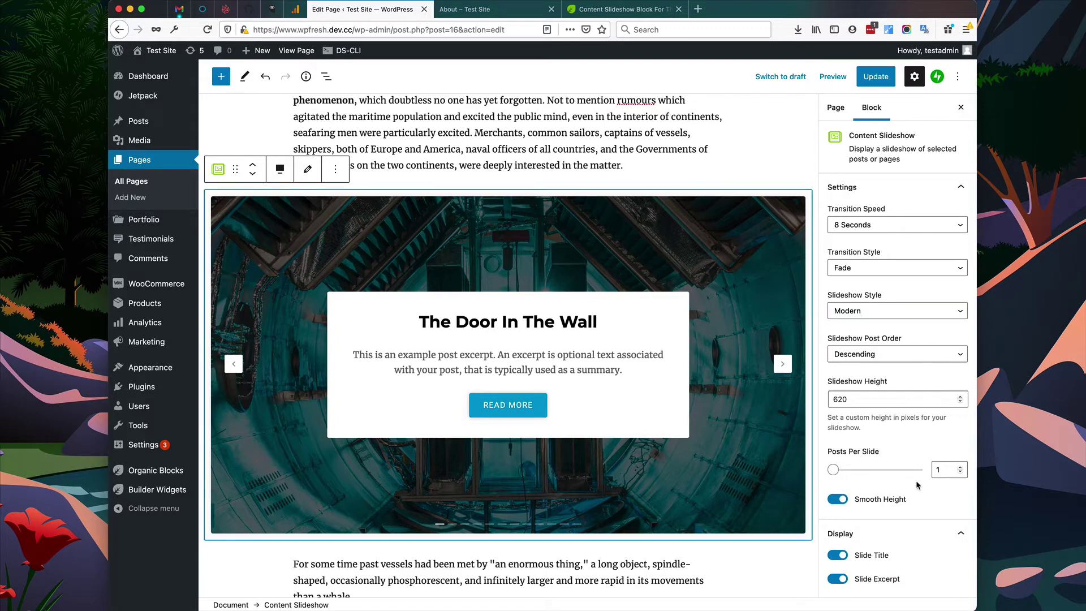
- Turn off the Slide Excerpt and Slide Content Background toggles in the Display panel
scroll(918, 484, down, 4)
click(840, 483)
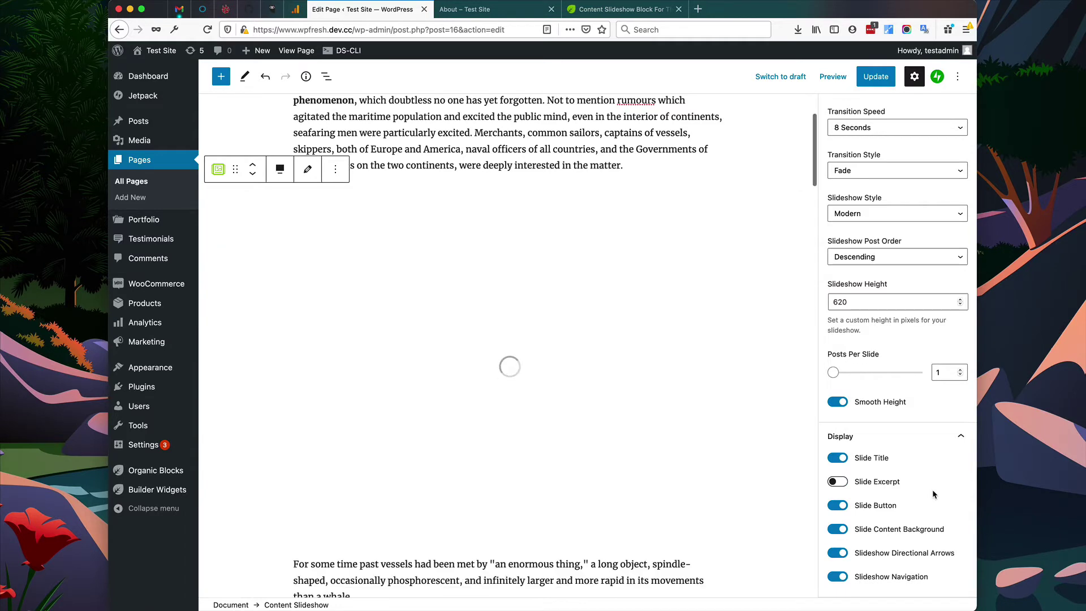
scroll(932, 490, down, 1)
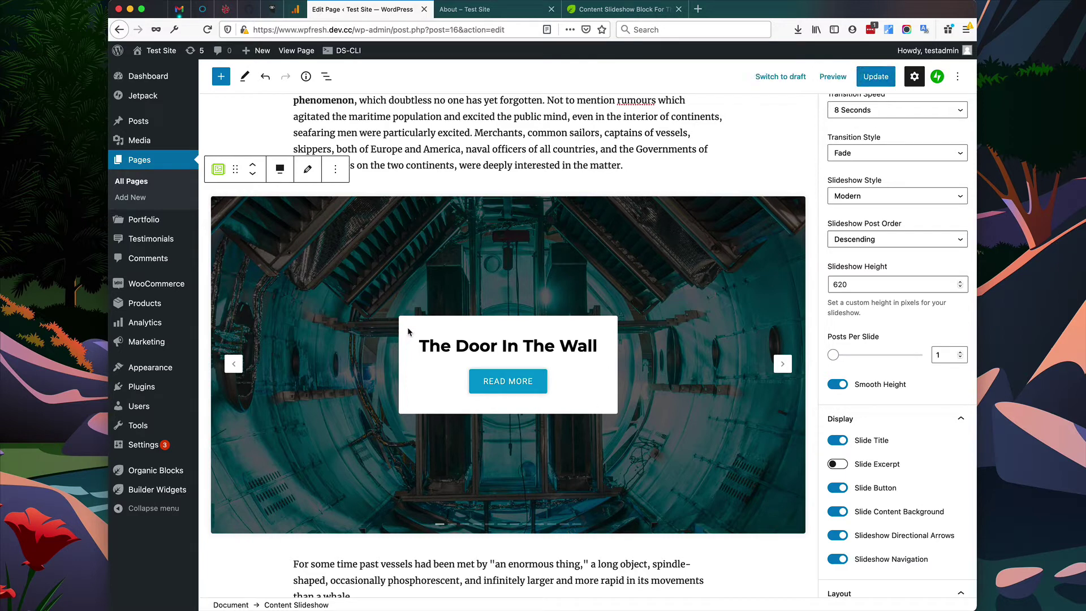
click(836, 512)
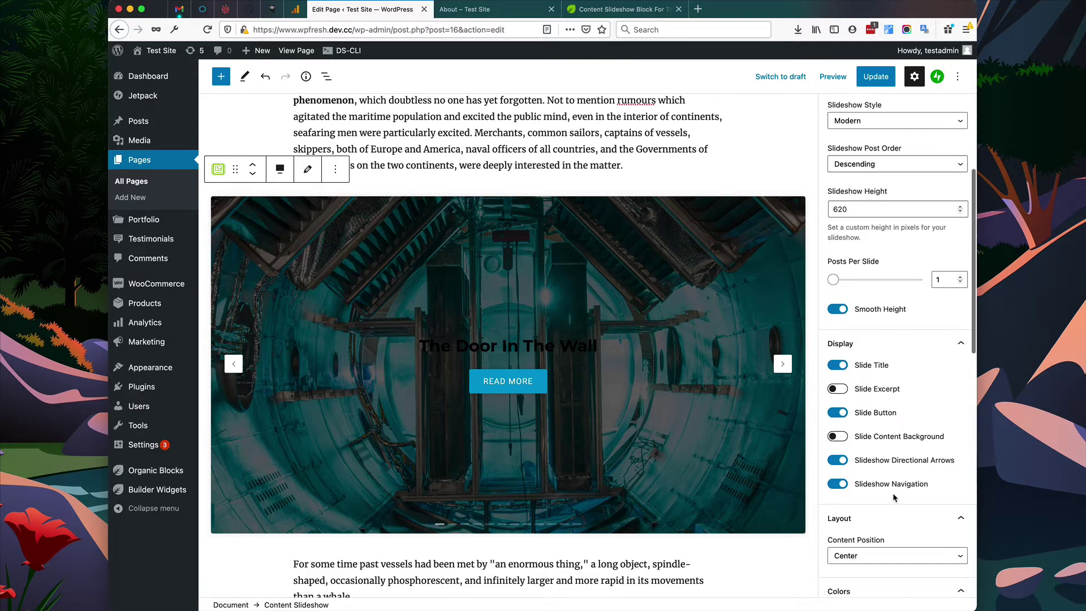
- Pick the white swatch for Slide Title Color in the Colors panel
scroll(894, 497, down, 5)
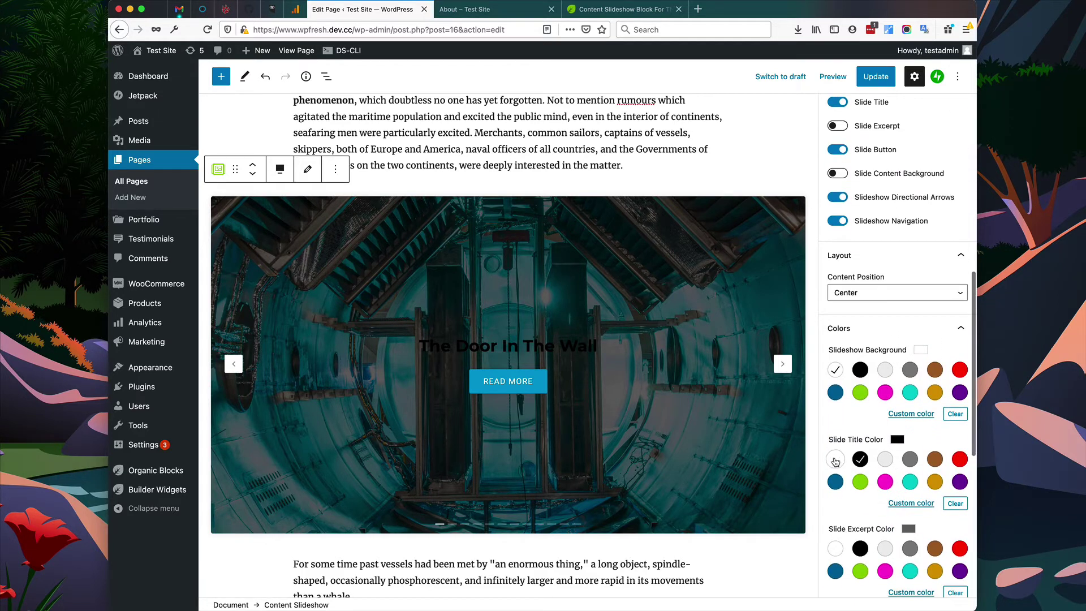
click(835, 460)
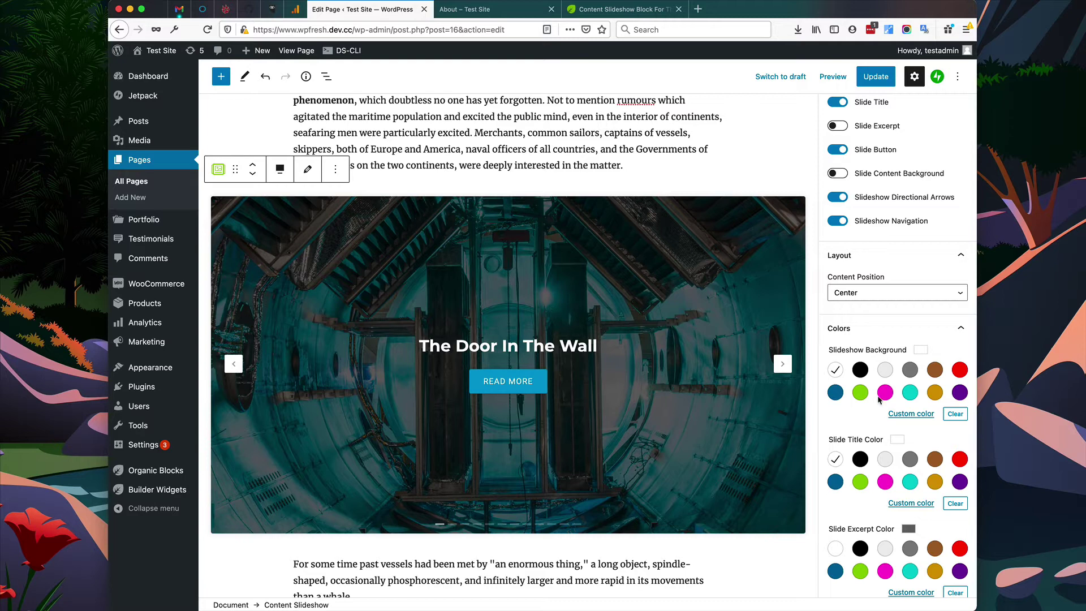
- Set Posts Per Slide to 2 and page forward and back through the preview
scroll(881, 403, up, 6)
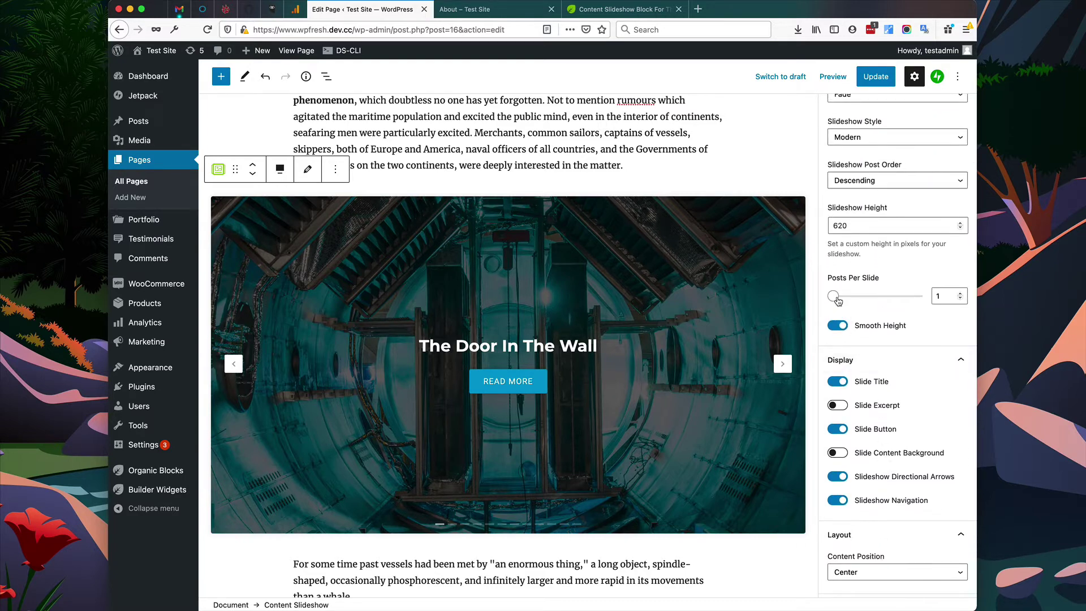
drag(838, 299, 851, 301)
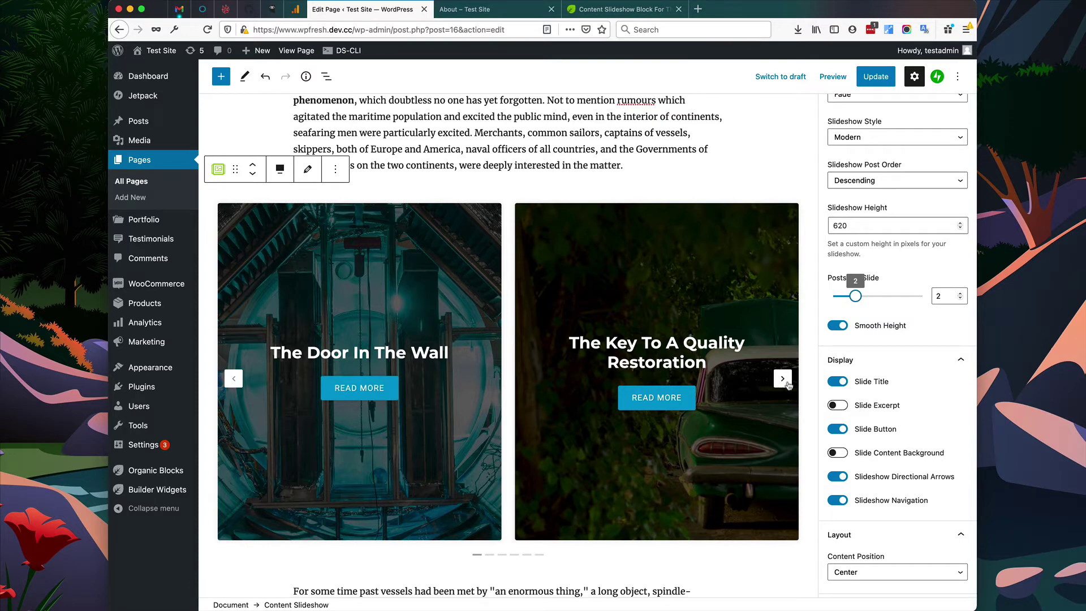
click(785, 381)
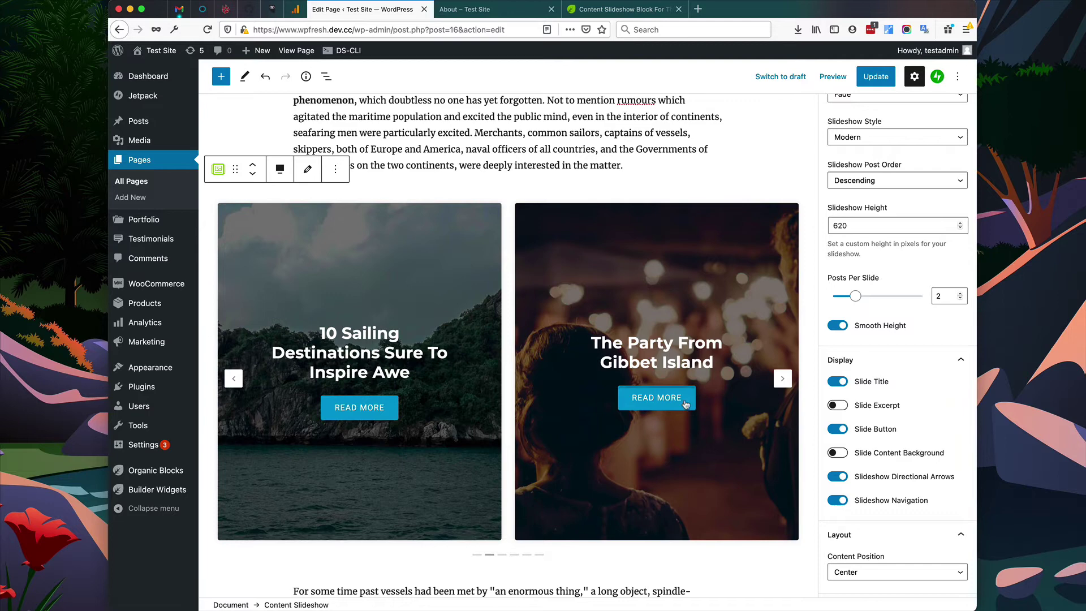
click(235, 379)
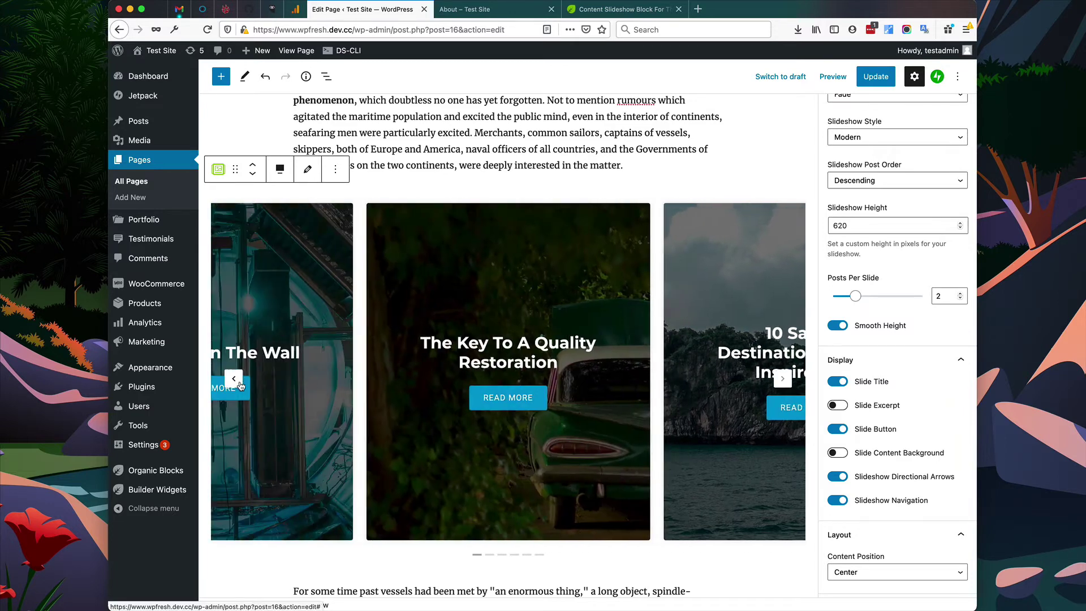
- Drag Slide Overlay Opacity from 0.5 down to 0
scroll(904, 493, down, 5)
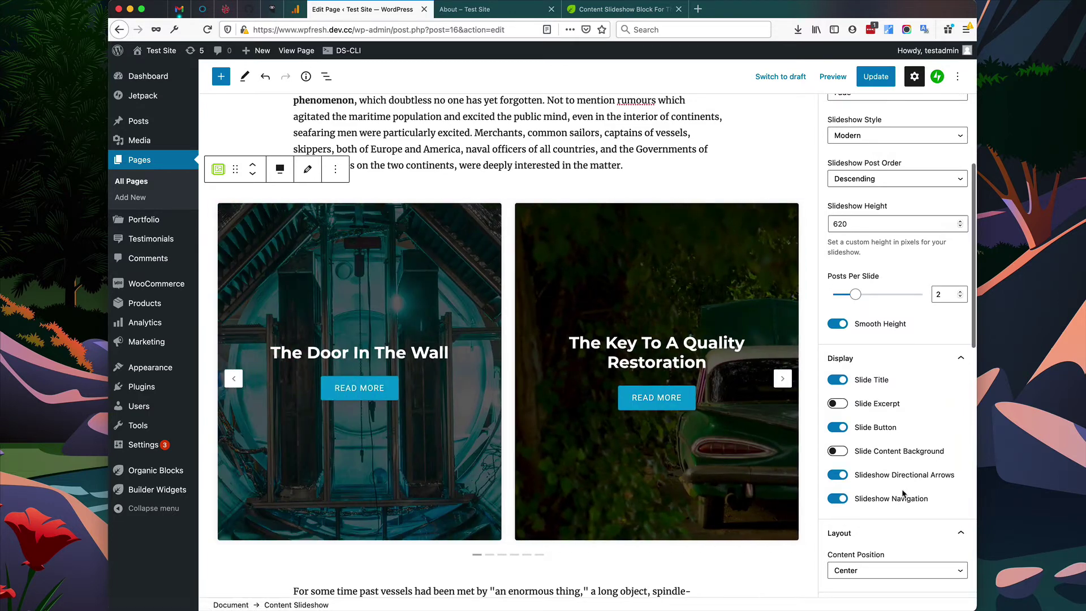
scroll(902, 493, down, 10)
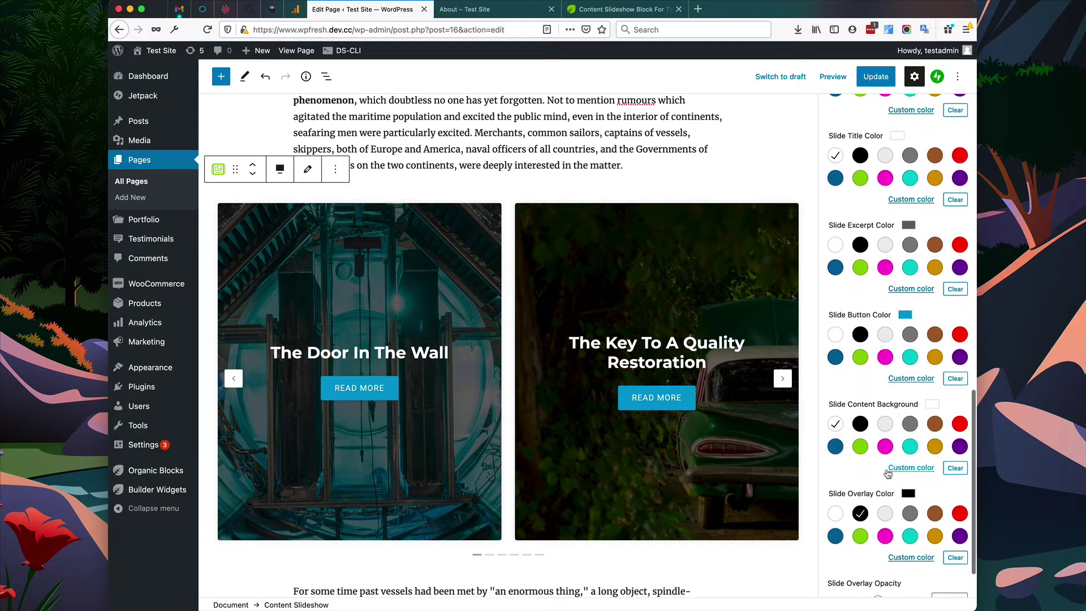
scroll(889, 475, down, 2)
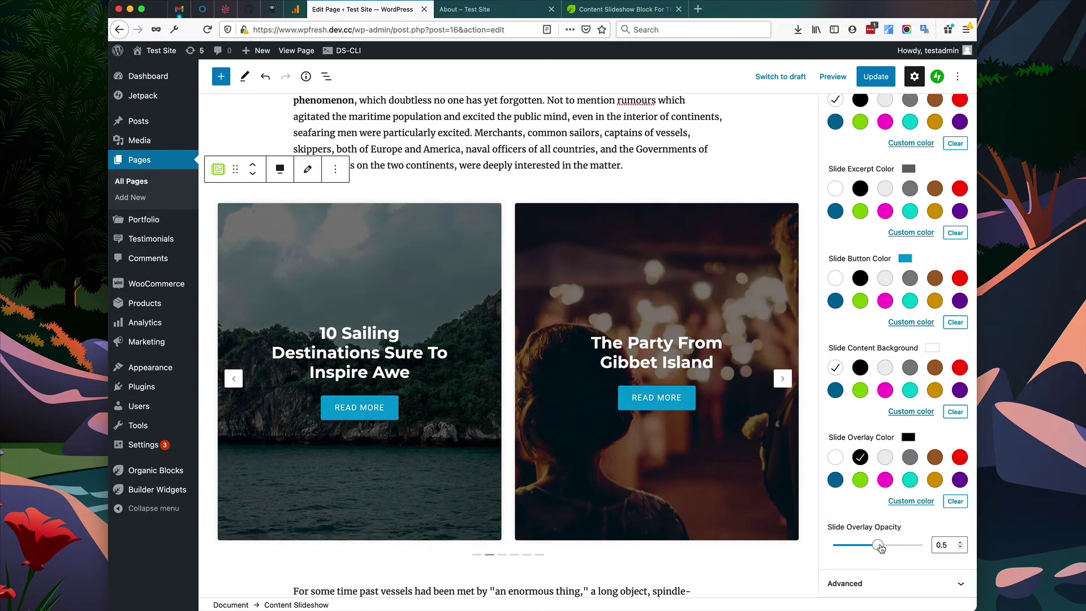
drag(878, 546, 821, 550)
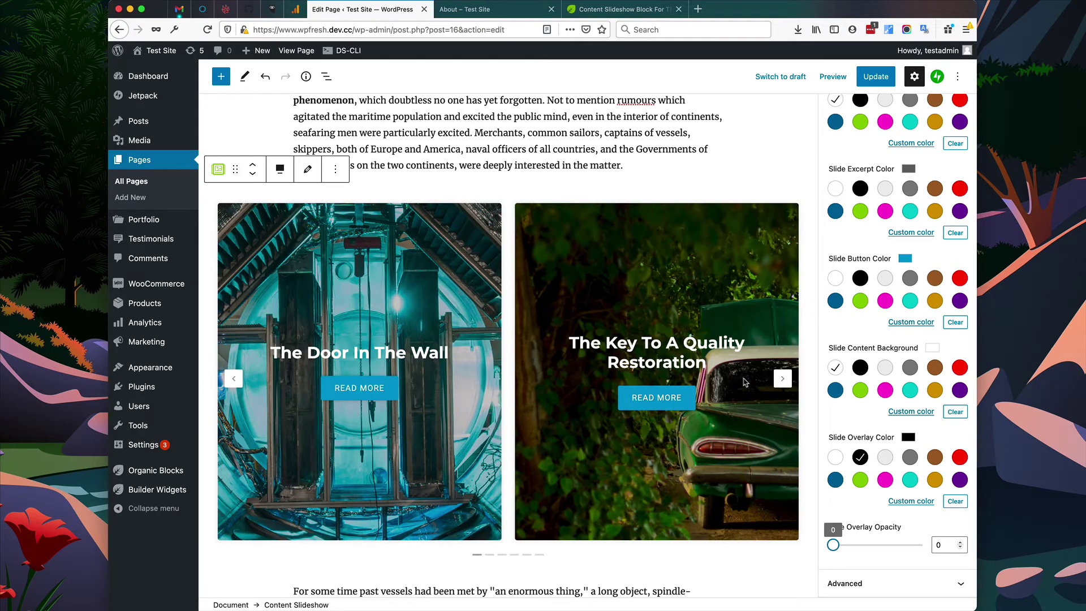
- Cycle through all slides with the next arrow until the preview wraps to the start
click(782, 380)
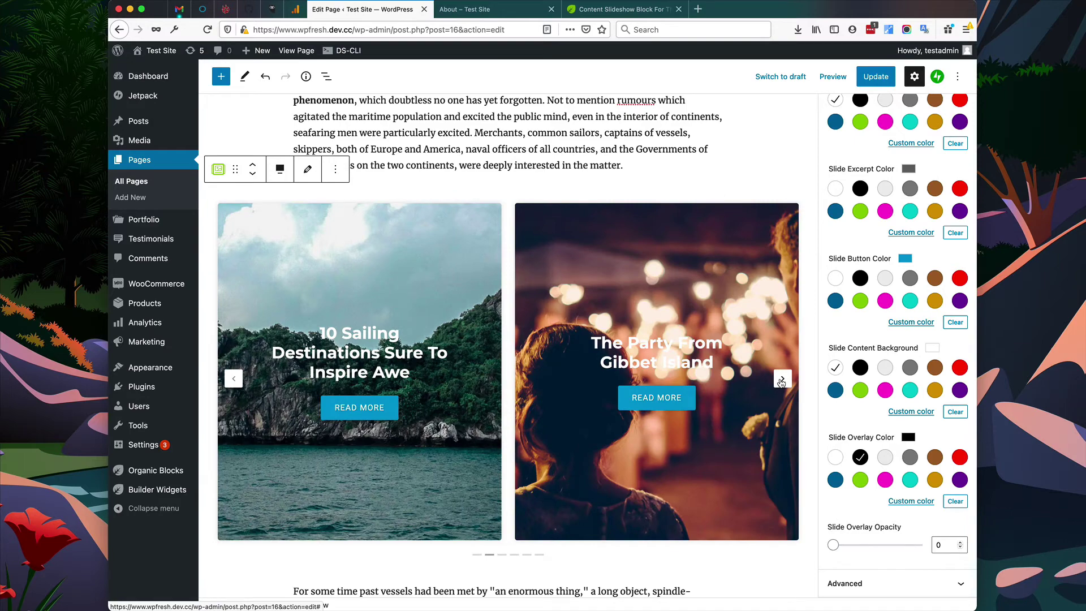
click(782, 380)
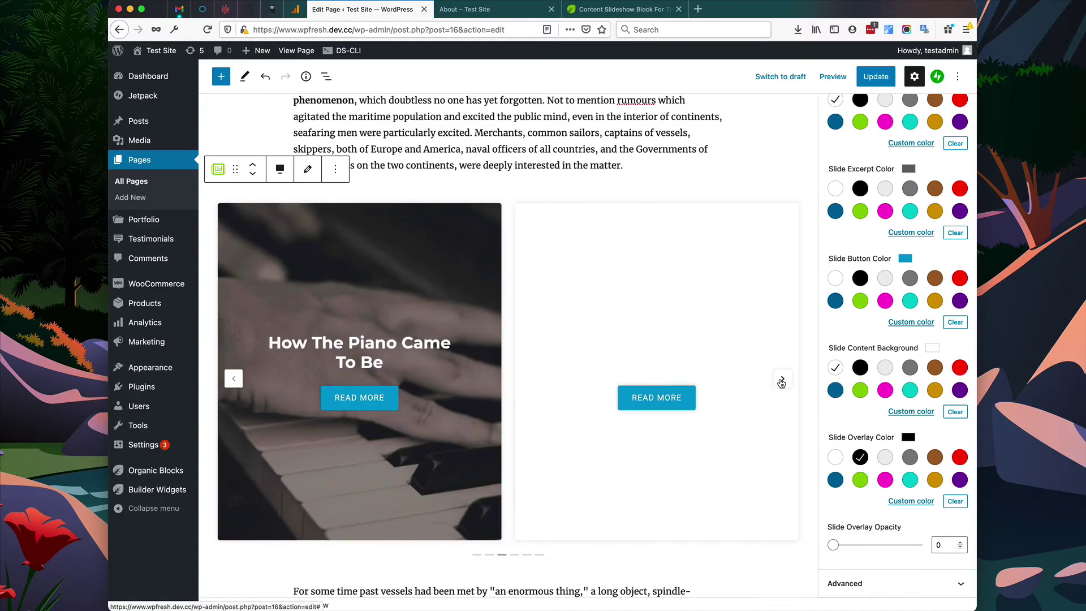
click(782, 380)
click(782, 381)
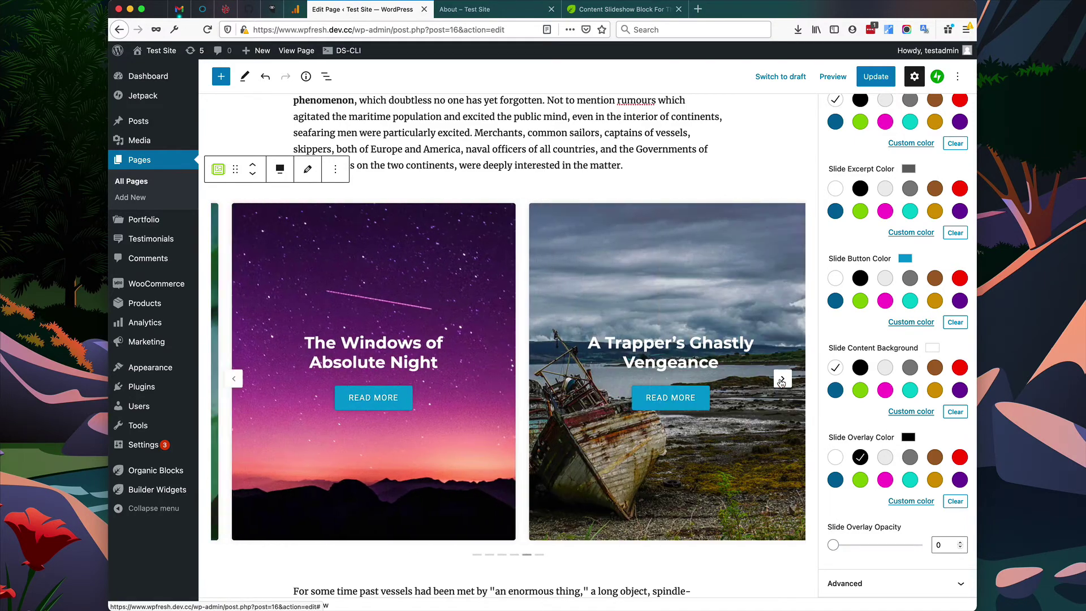
click(782, 381)
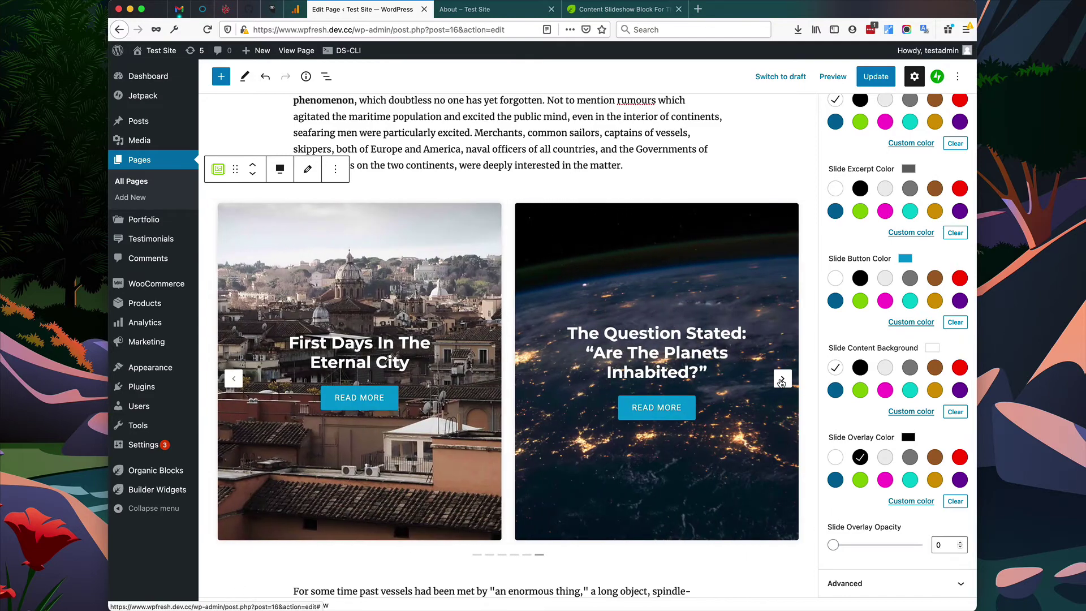
click(782, 381)
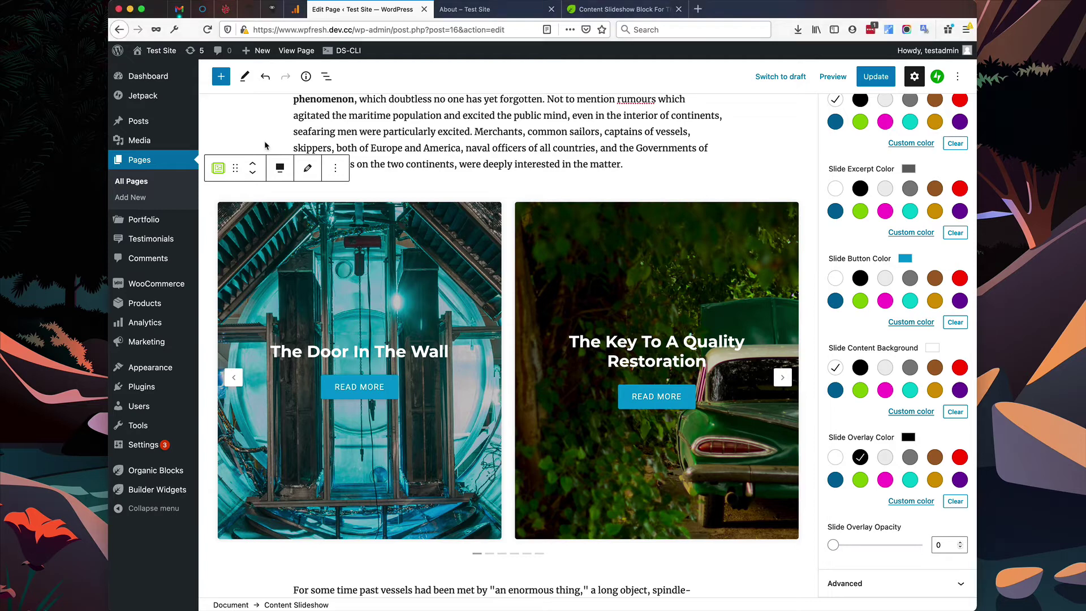
- Point the slideshow at Products, selecting every category from Apparel through Used
click(302, 175)
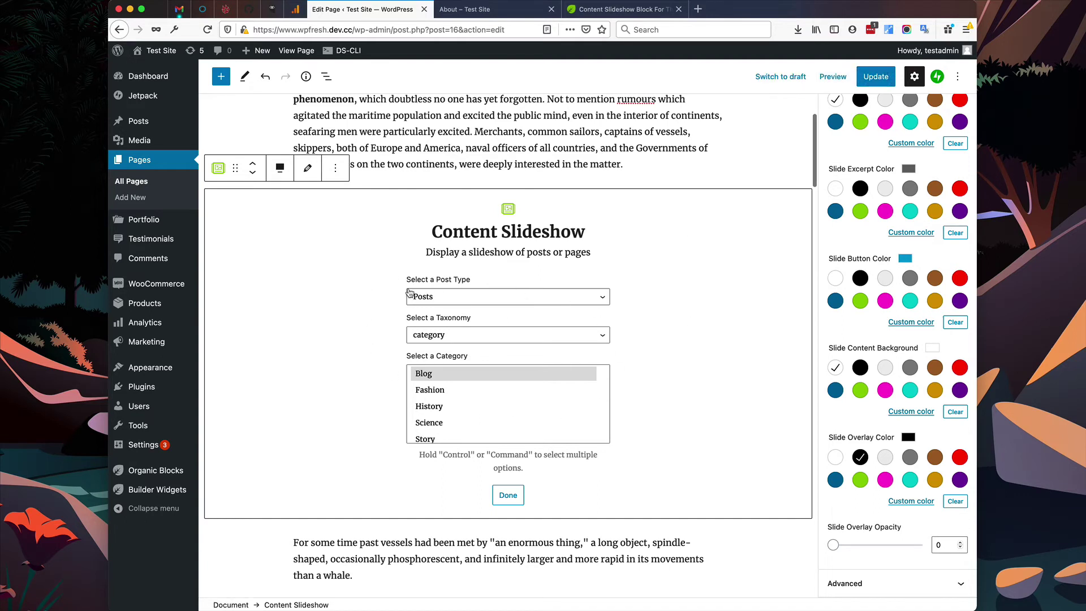
click(465, 299)
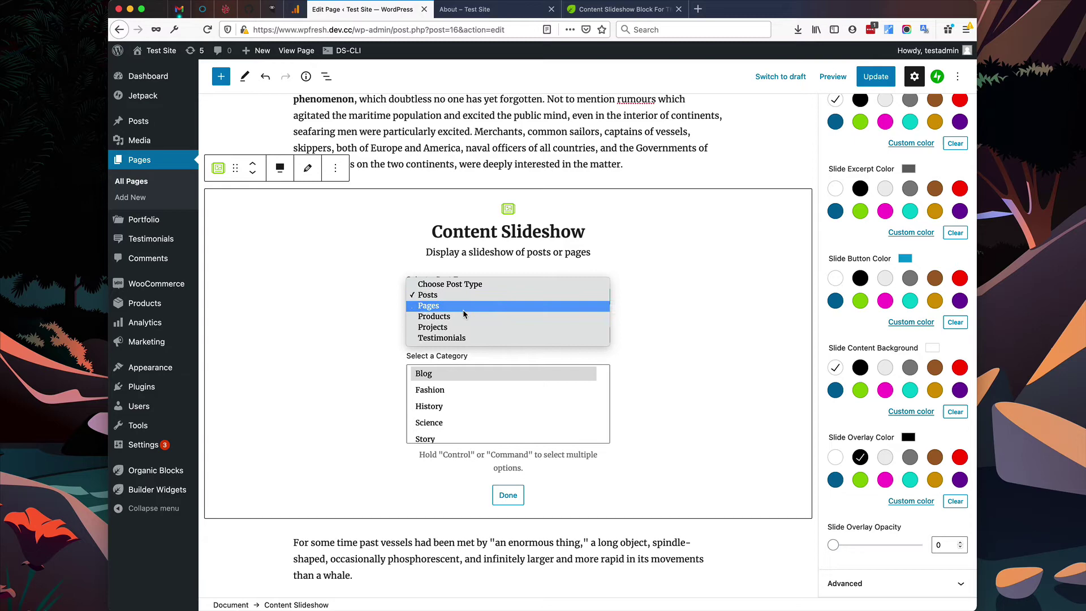
click(463, 317)
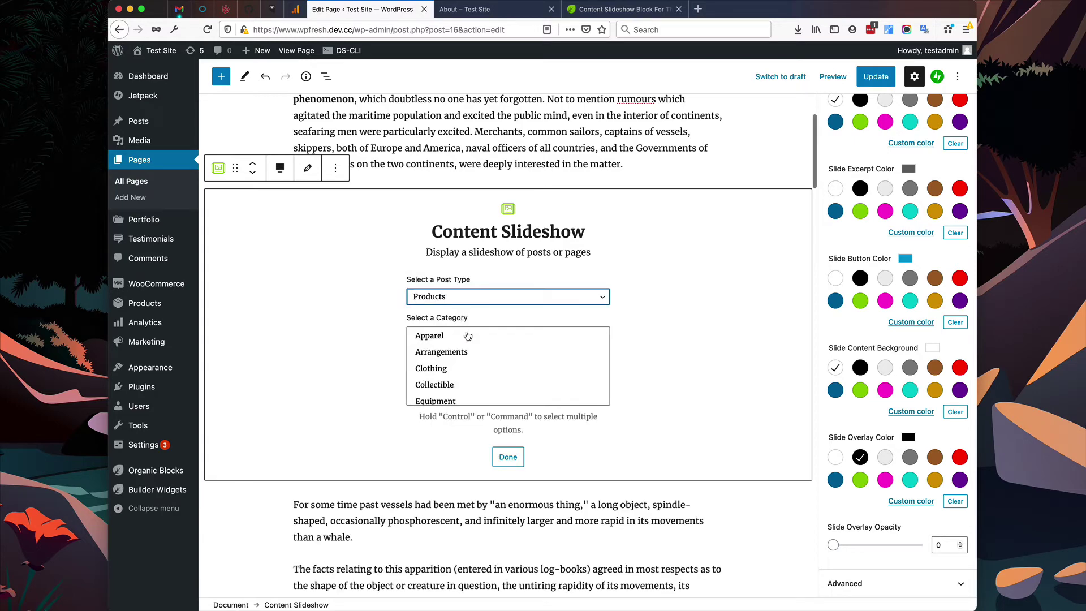
click(468, 336)
scroll(482, 361, down, 3)
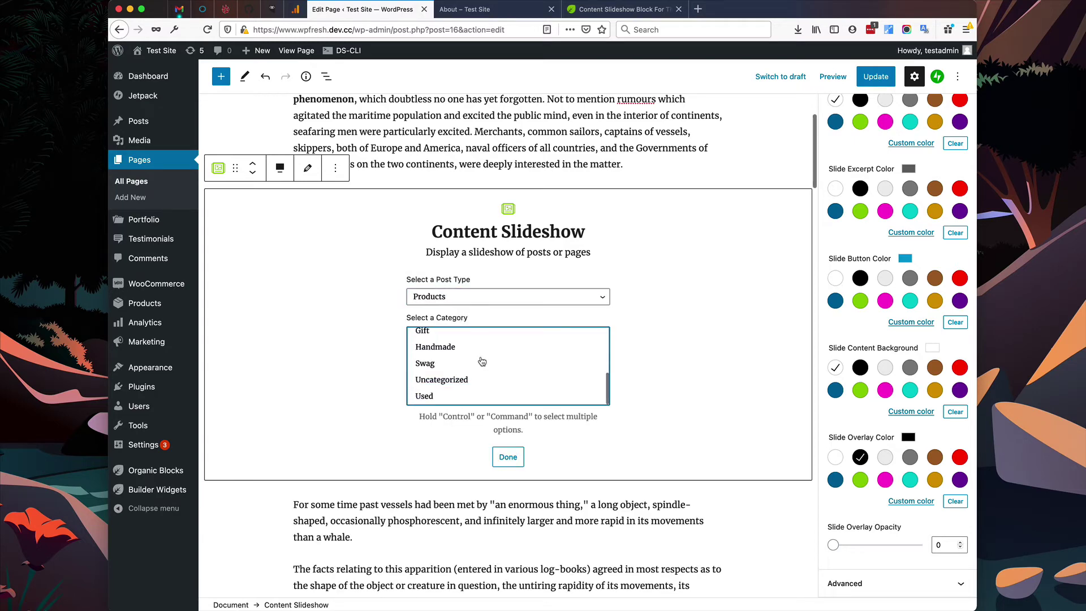
shift+click(486, 397)
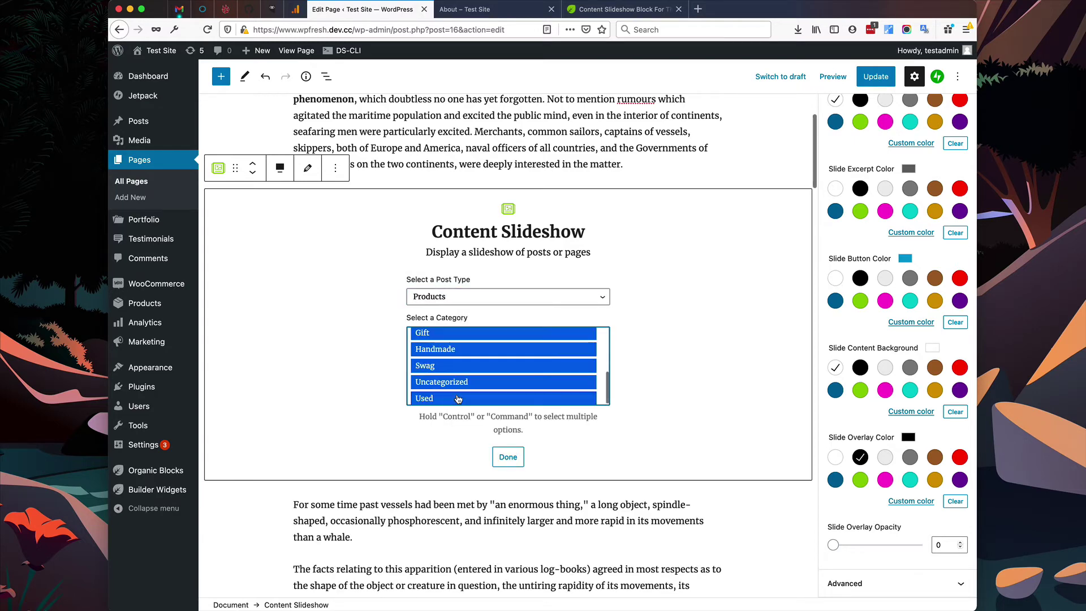
click(509, 463)
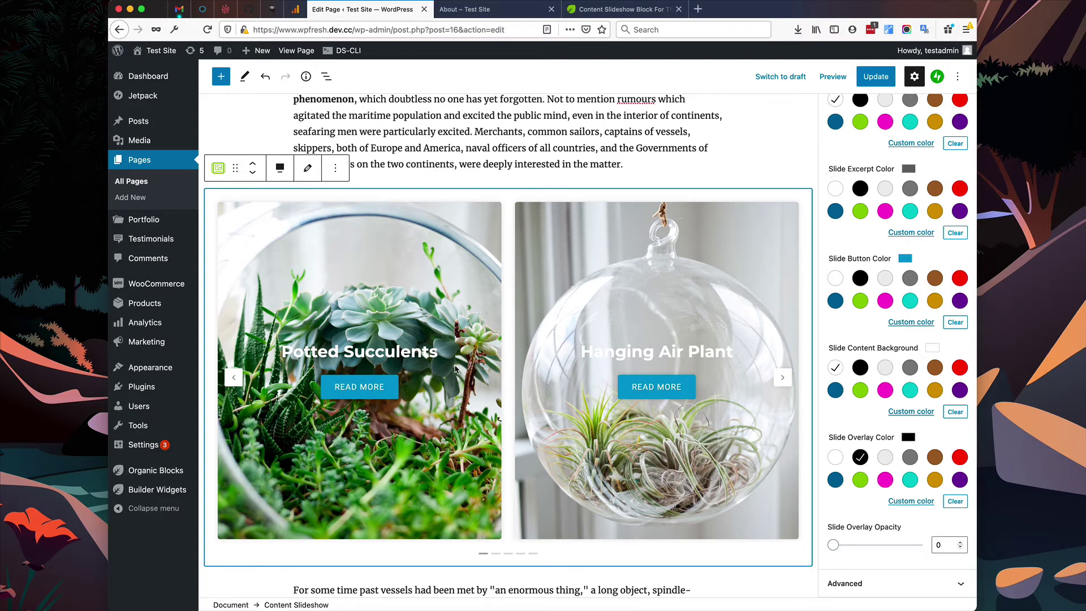
- Set Posts Per Slide to 3 in the block sidebar
scroll(860, 419, up, 10)
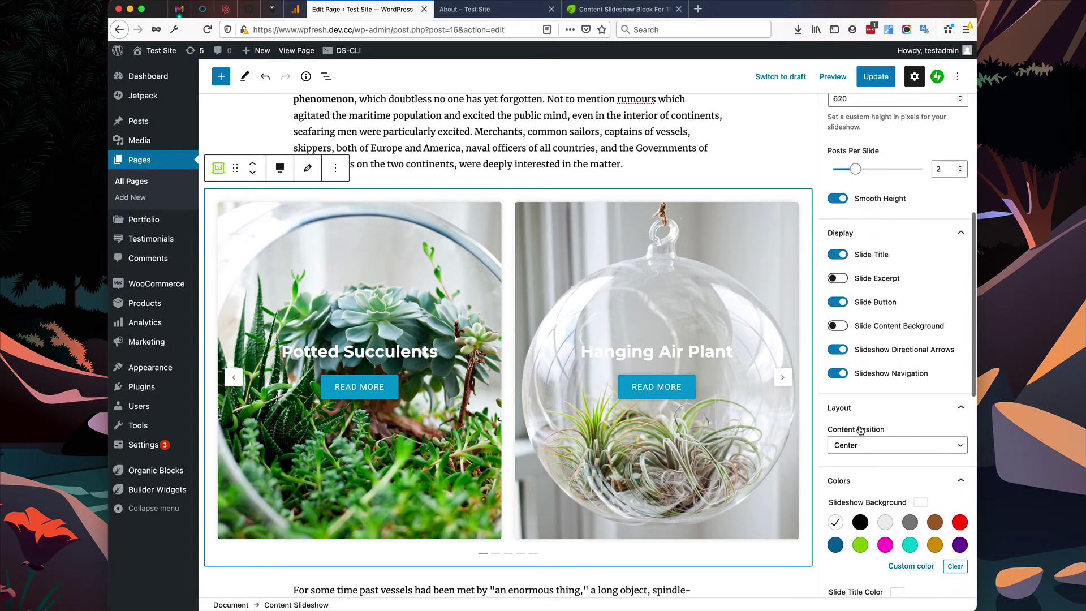
scroll(877, 317, up, 1)
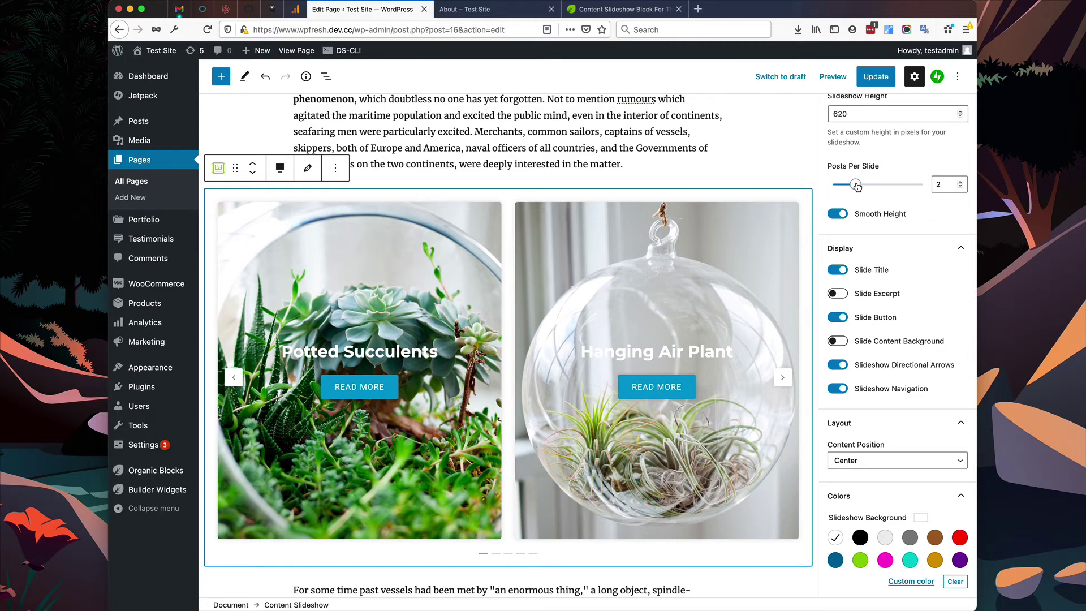
click(858, 186)
drag(866, 188, 873, 188)
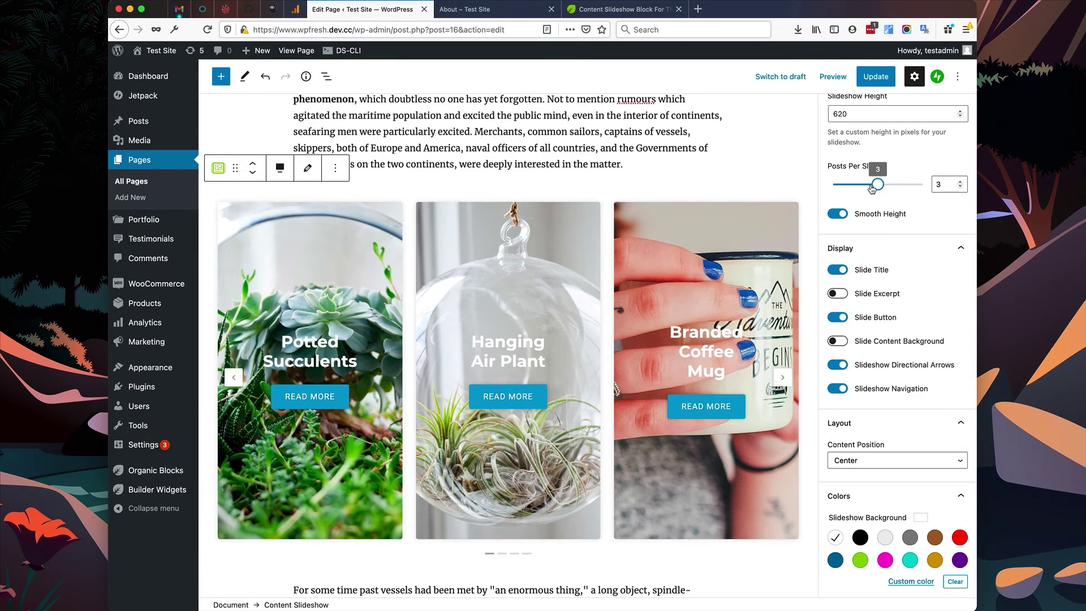
- Set the Layout Content Position to Bottom
scroll(894, 321, down, 5)
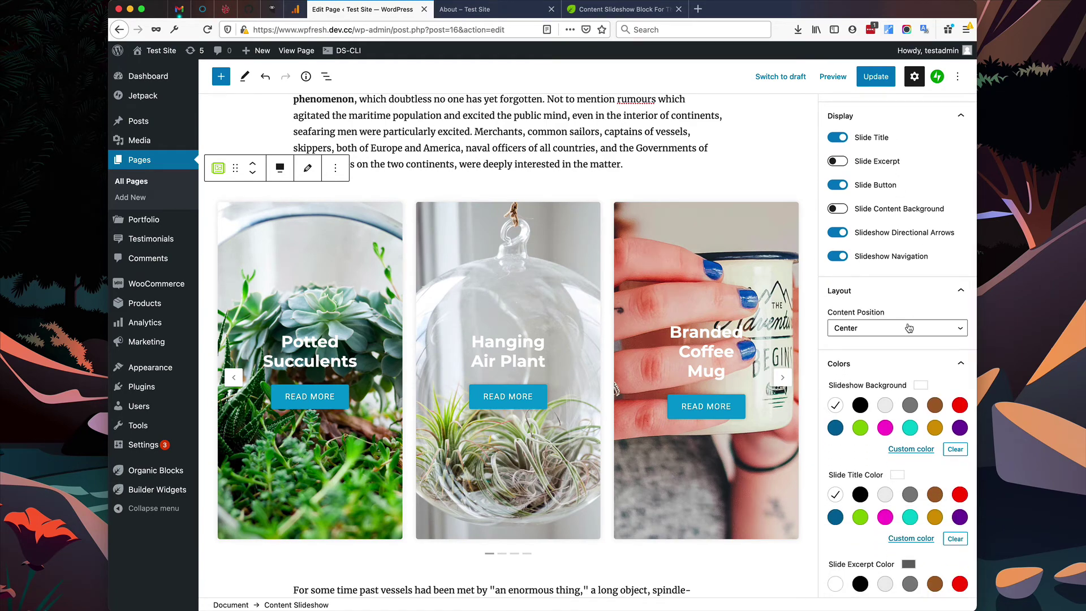
click(909, 329)
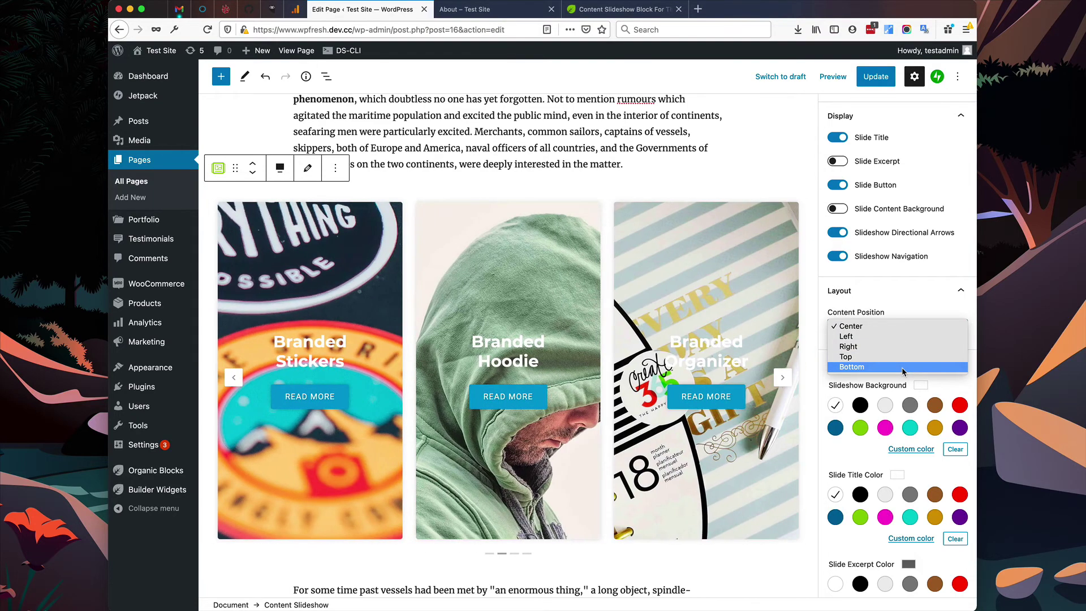
click(902, 367)
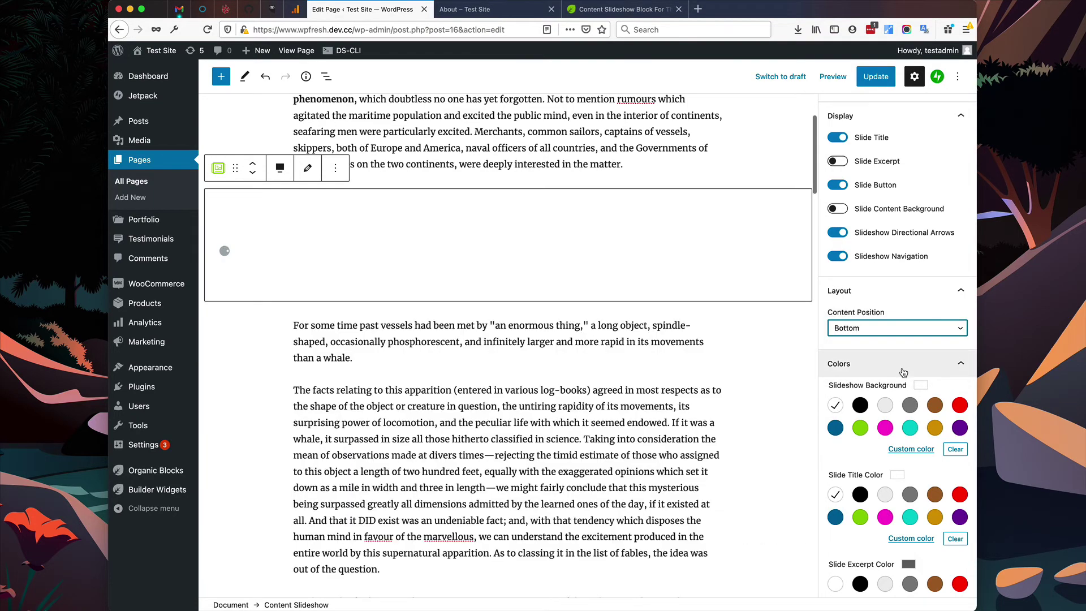
scroll(901, 372, down, 8)
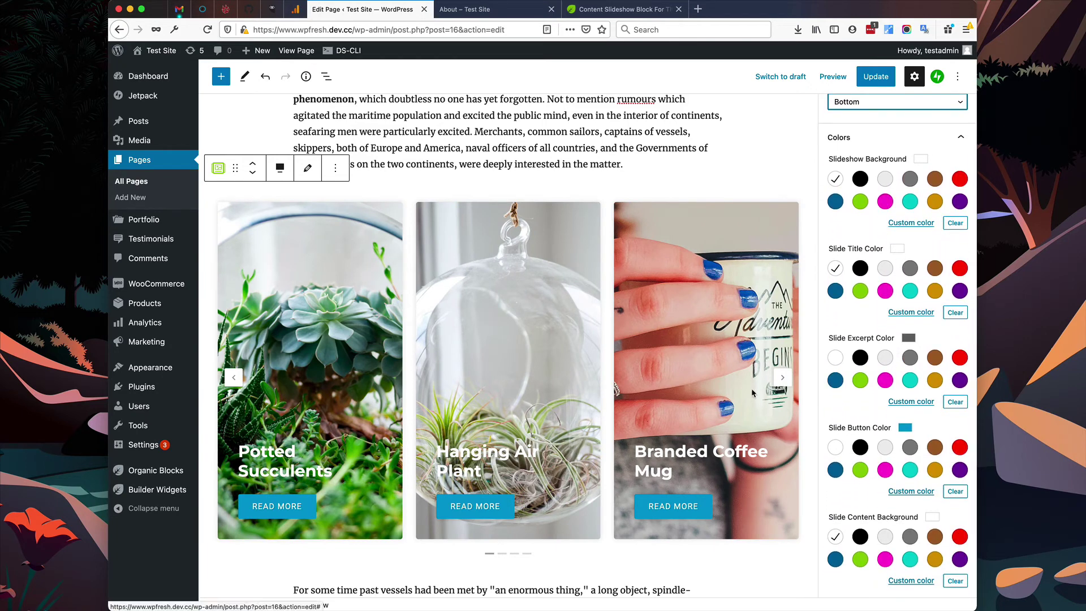
- Advance the slideshow preview and set Slide Overlay Opacity to 0.2
click(779, 385)
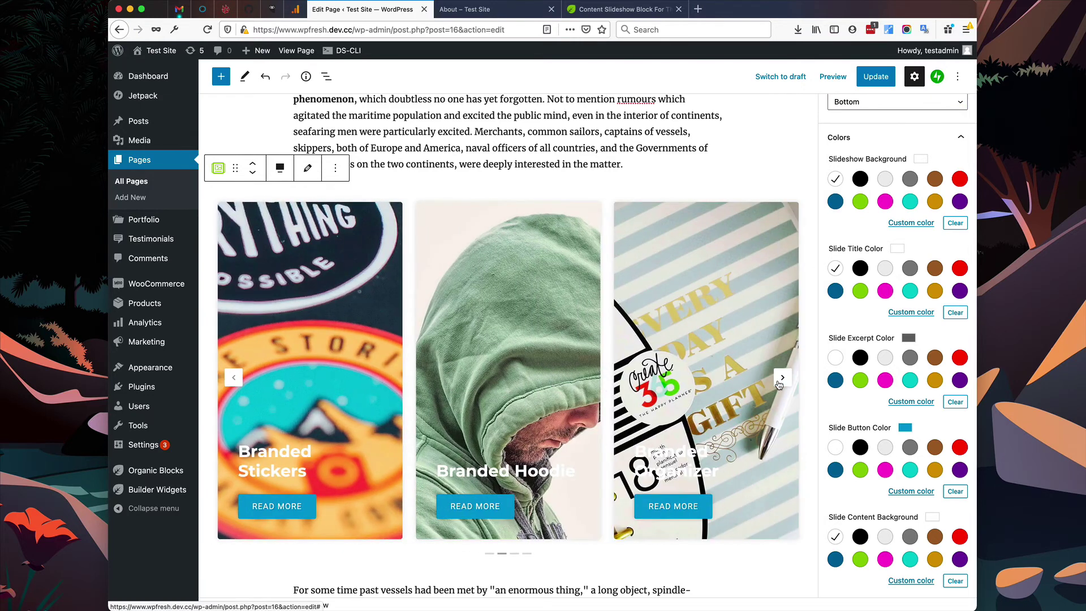
scroll(851, 420, down, 6)
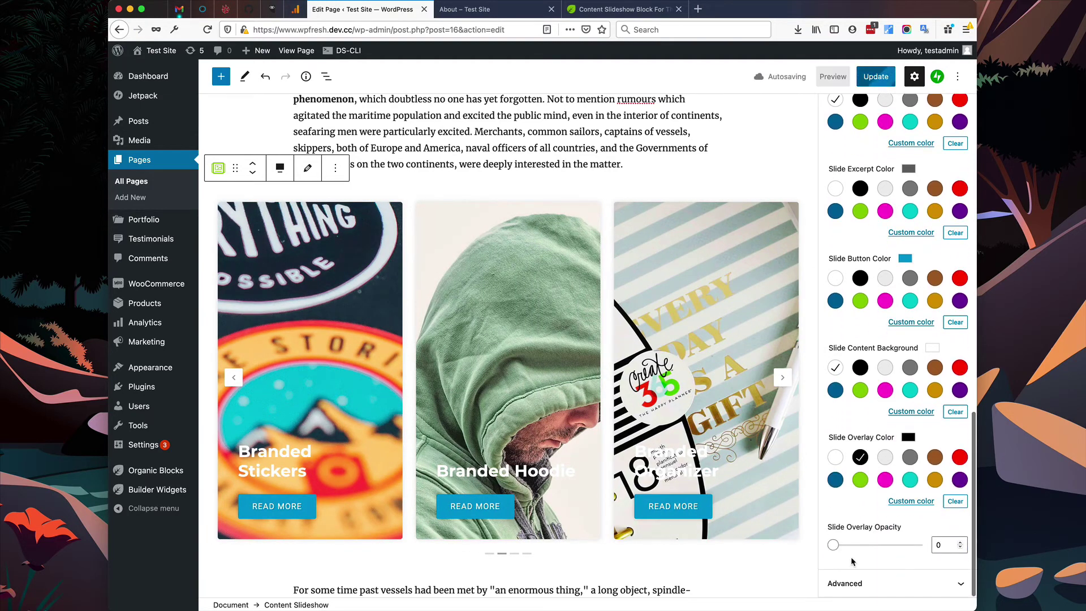
drag(840, 547, 855, 548)
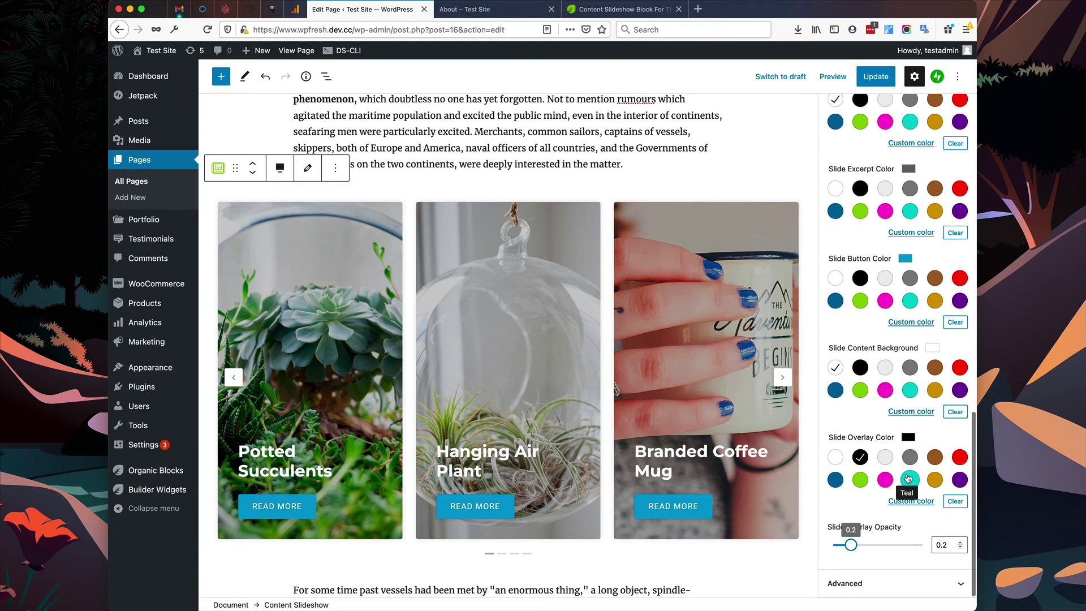
- Update the About page to save the new slideshow settings
scroll(907, 478, up, 10)
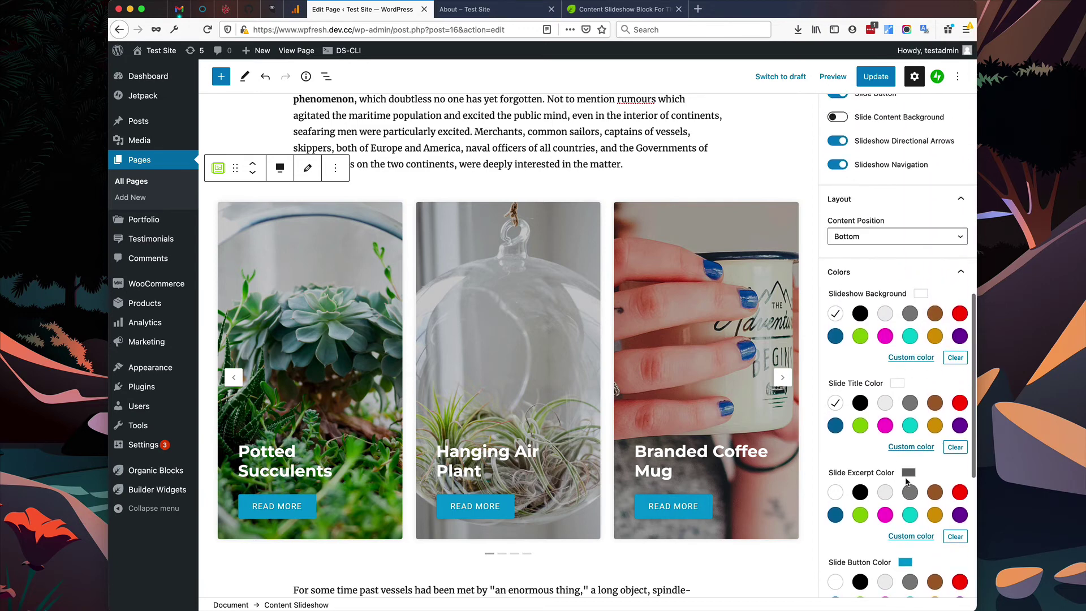
scroll(904, 487, up, 10)
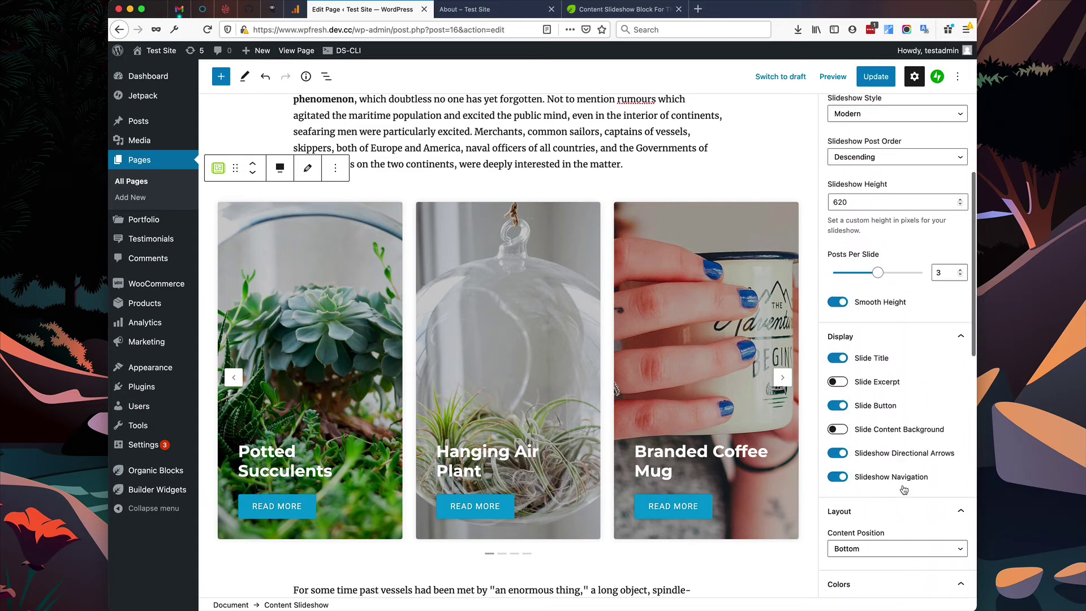
scroll(903, 486, up, 4)
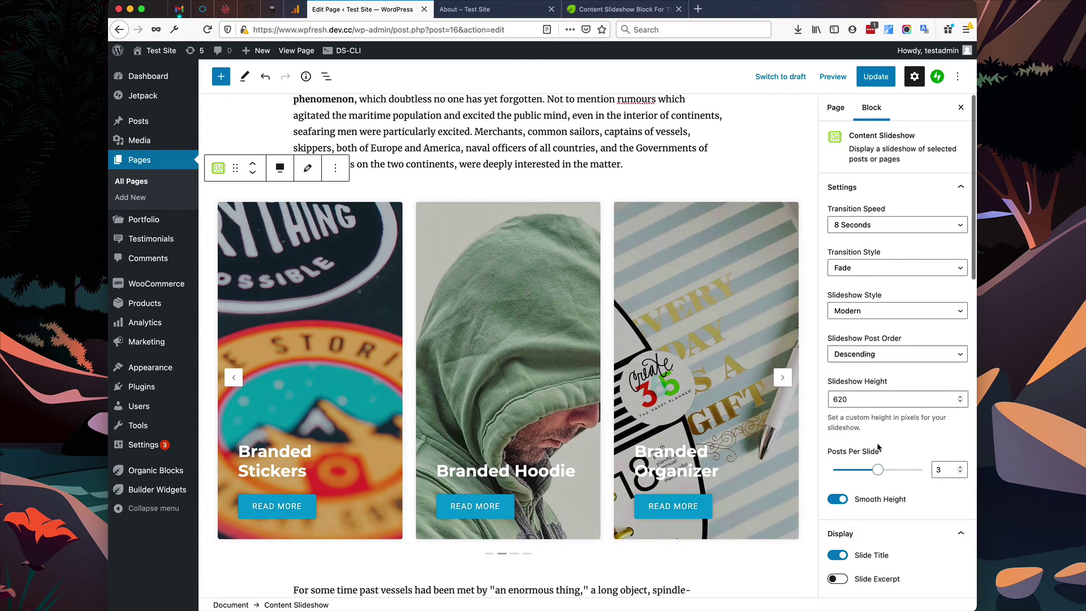
scroll(883, 450, down, 7)
scroll(880, 445, down, 5)
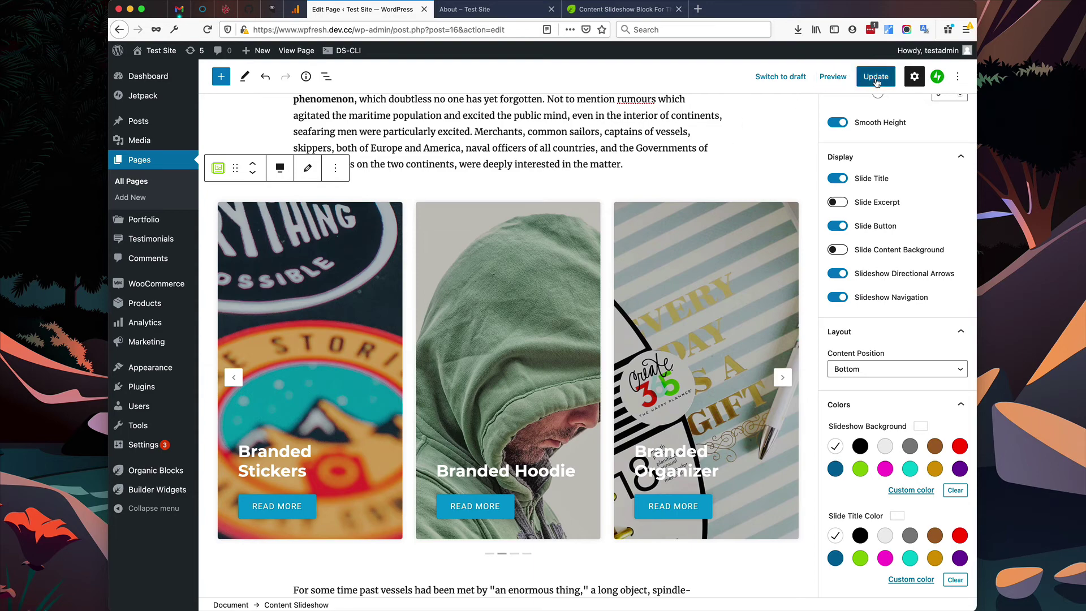
click(876, 81)
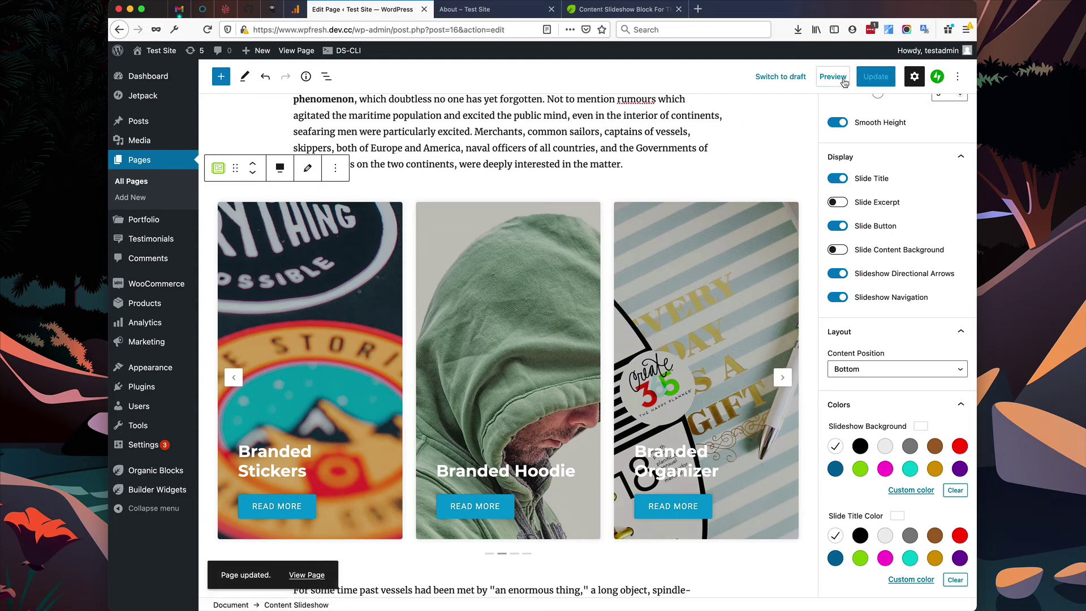
- Reload the live About page and scroll down to the product slideshow
click(486, 10)
scroll(648, 290, down, 13)
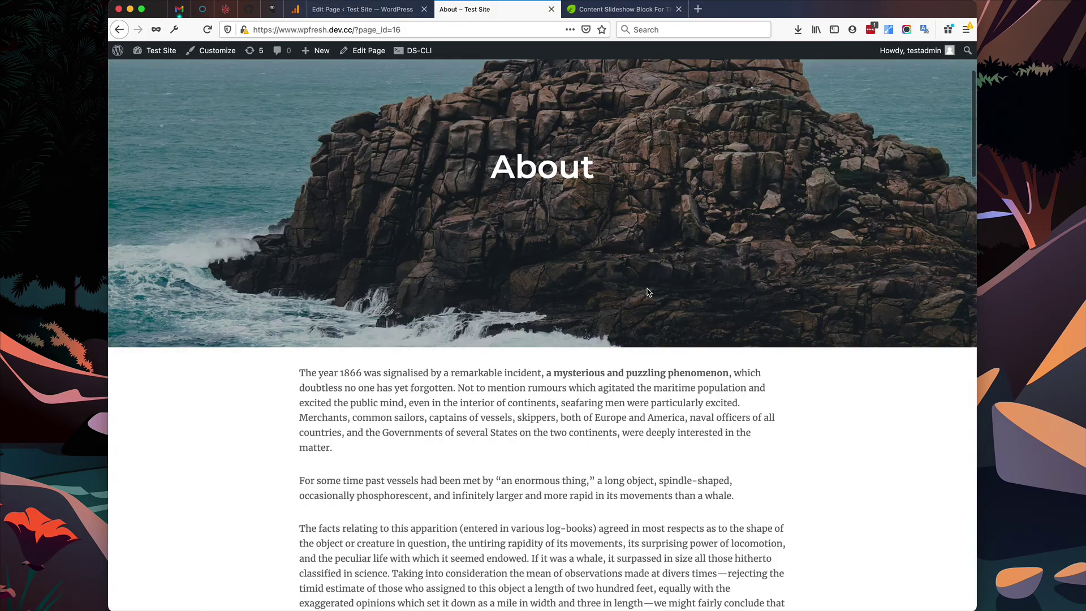
scroll(649, 290, up, 13)
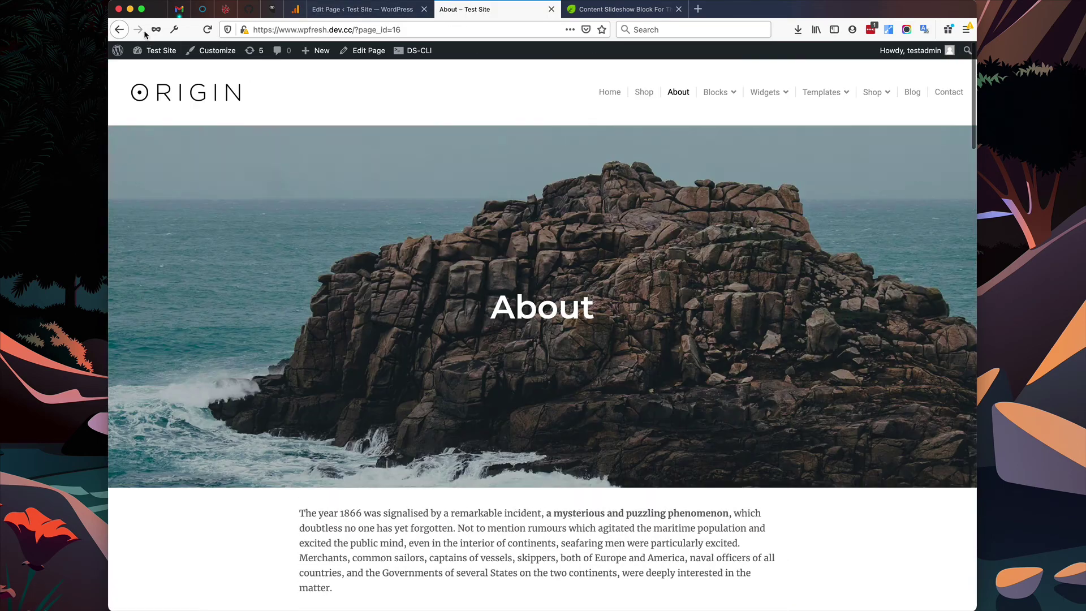
click(207, 29)
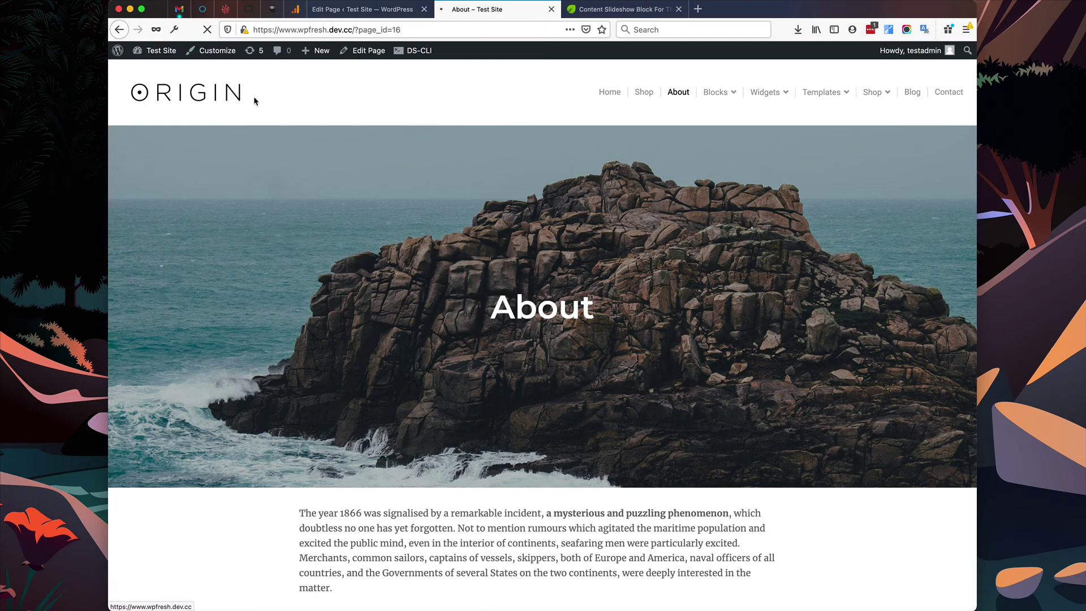
scroll(478, 210, down, 3)
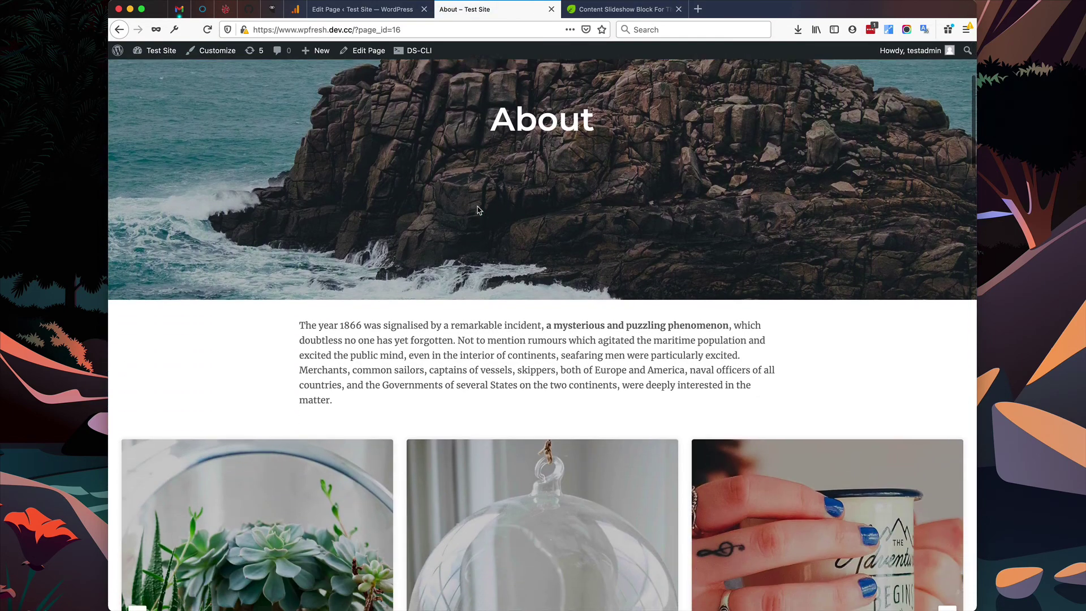
scroll(477, 211, down, 4)
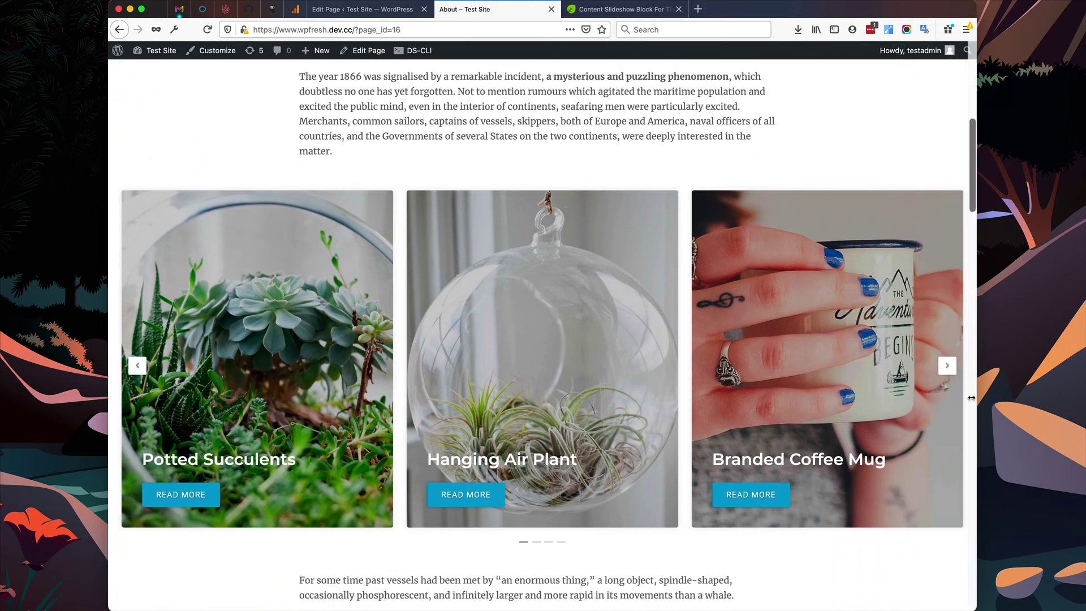
- Cycle through all the slides and open the Hanging Air Plant product via Read More
click(948, 366)
click(947, 365)
click(947, 366)
click(947, 366)
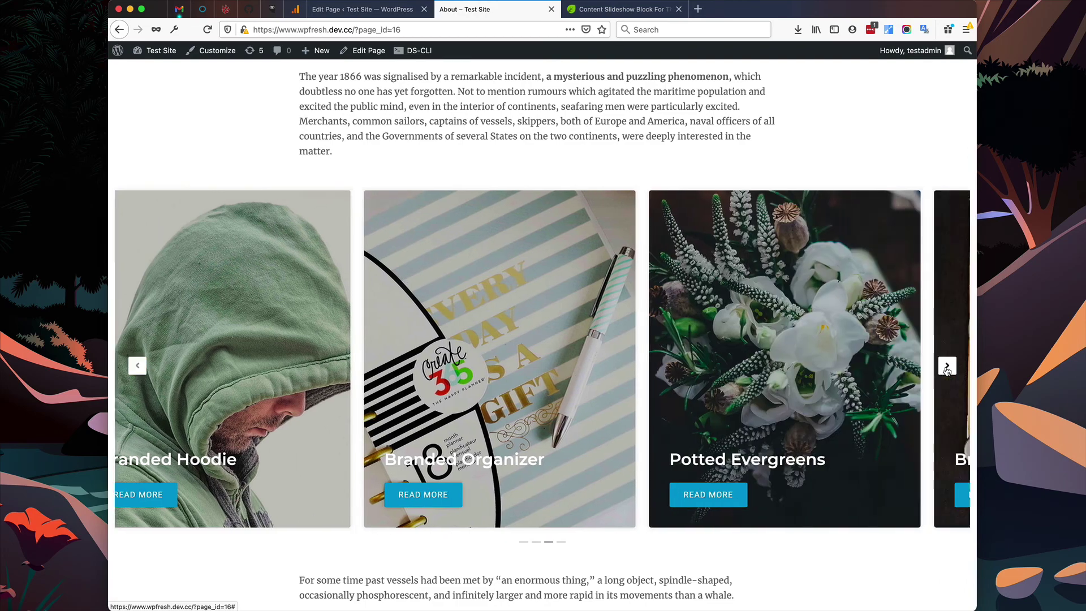
click(947, 366)
click(947, 366)
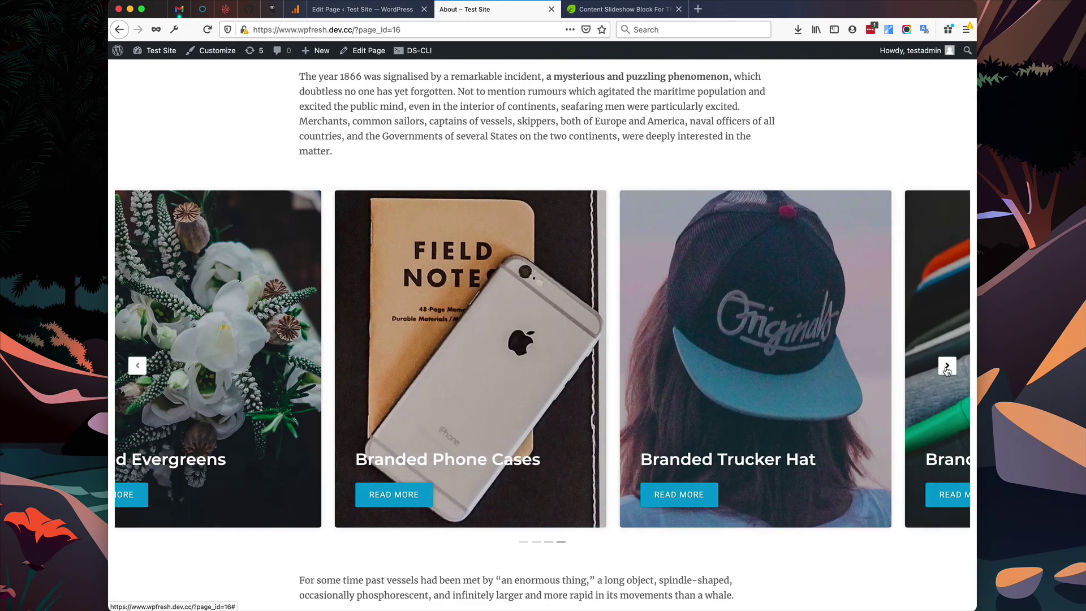
click(947, 365)
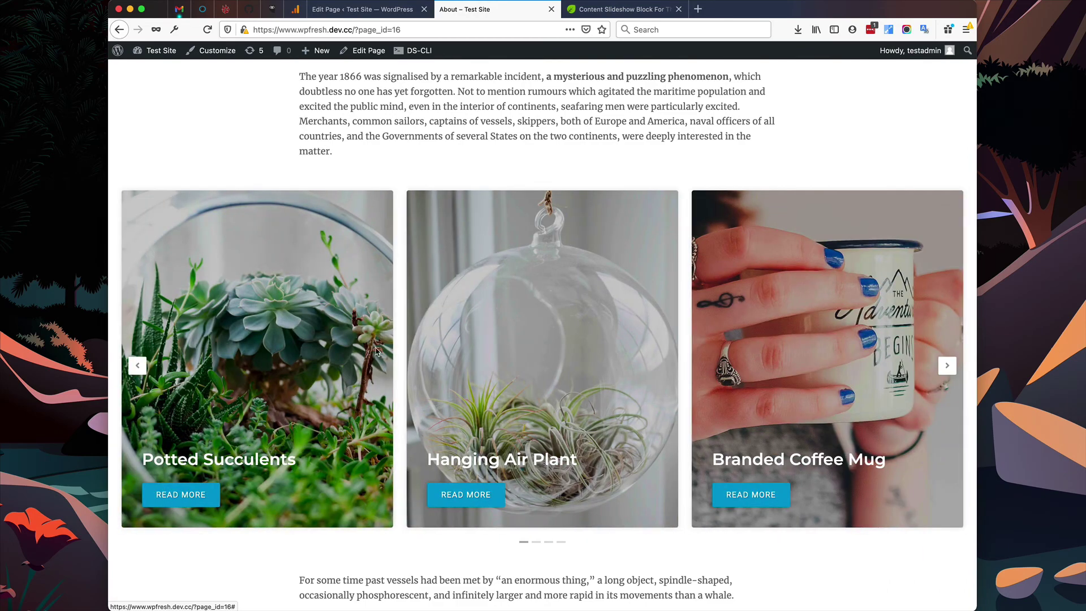
click(472, 494)
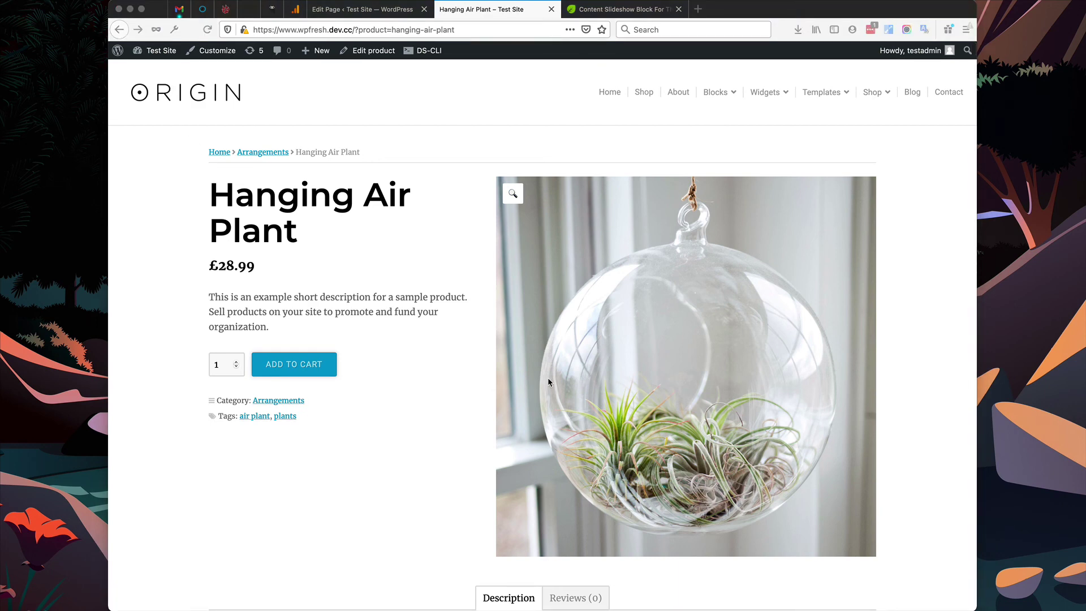
- From the Content Slideshow Block page, go to Blocks and browse the Blocks Collection cards
click(654, 9)
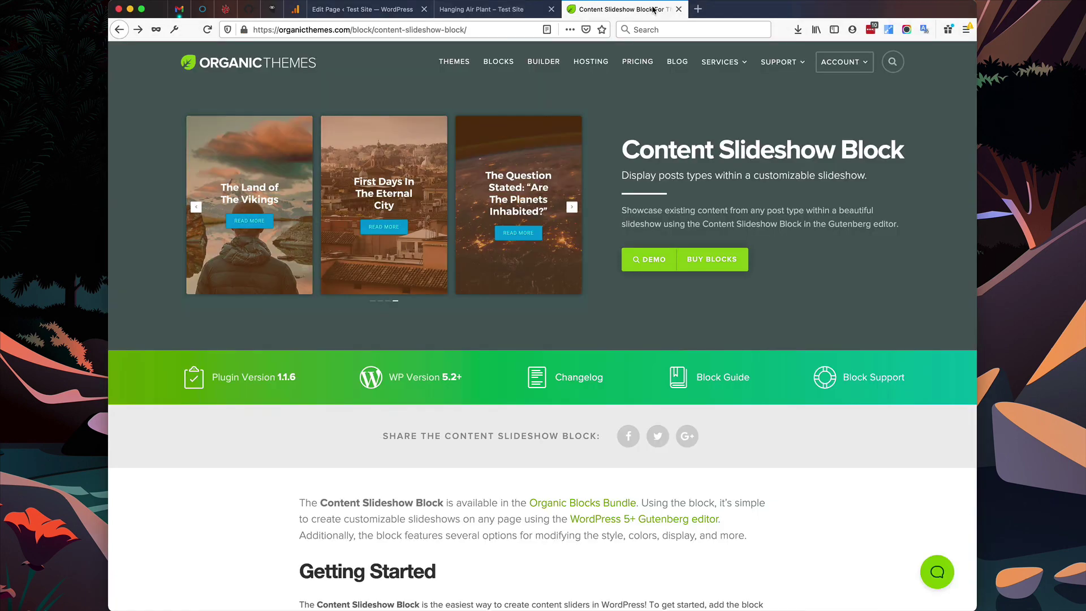
click(504, 67)
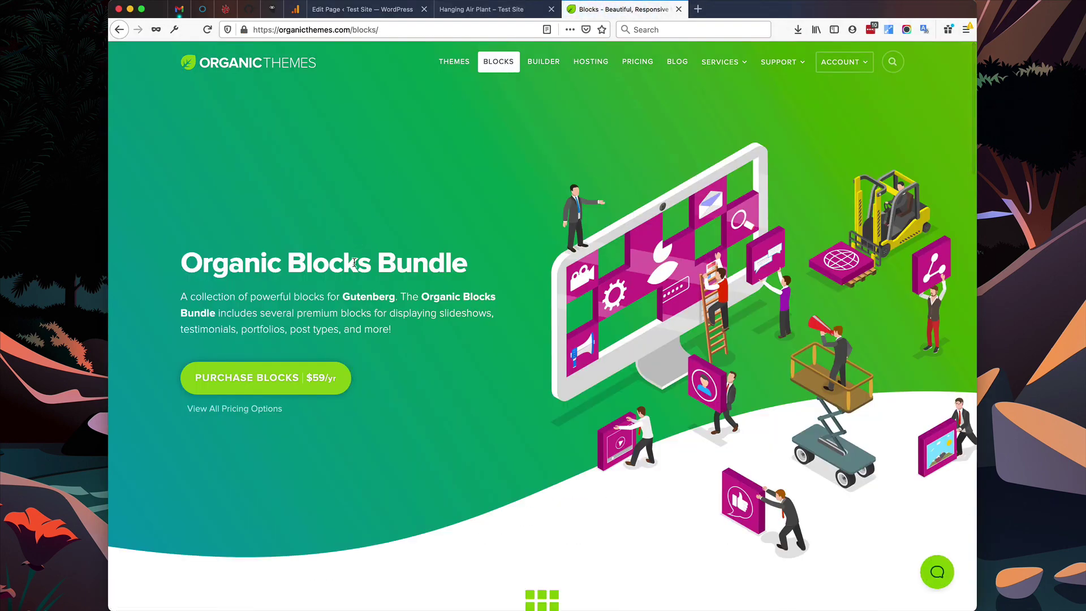
scroll(477, 291, down, 5)
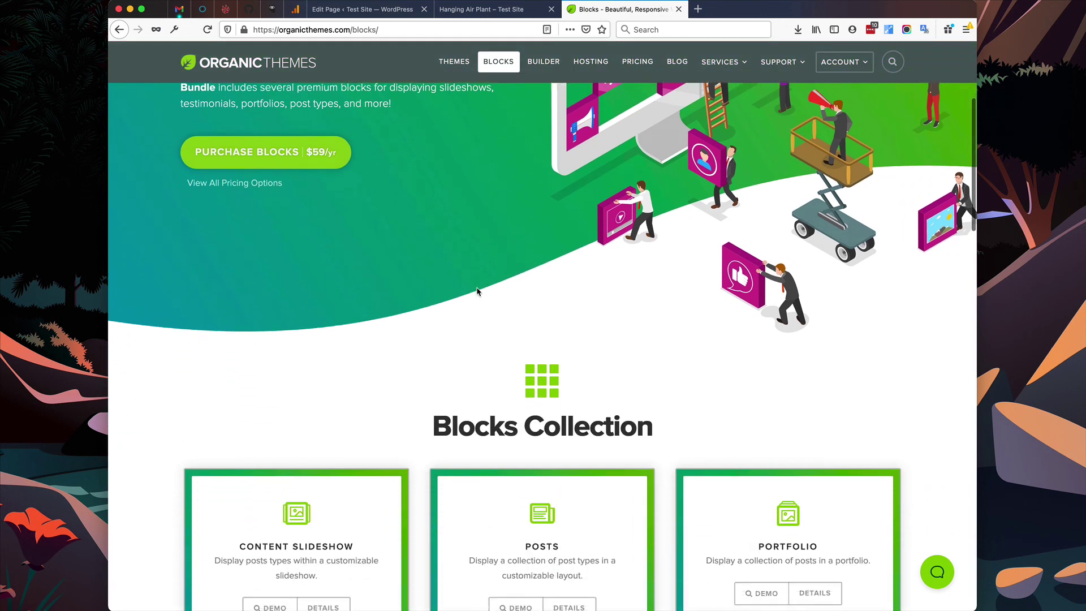
scroll(477, 292, down, 10)
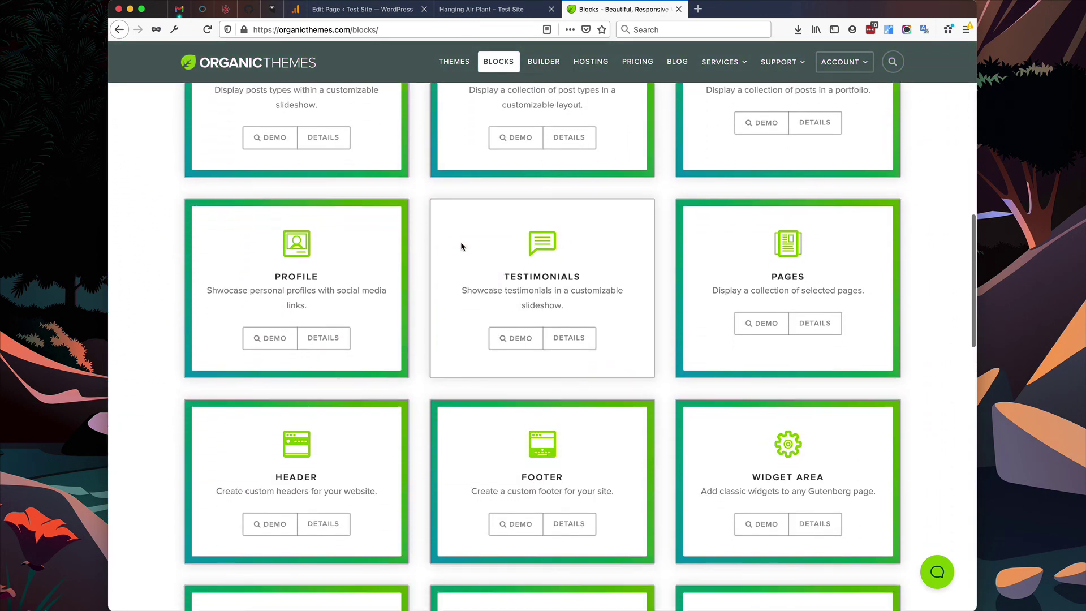
scroll(461, 246, down, 2)
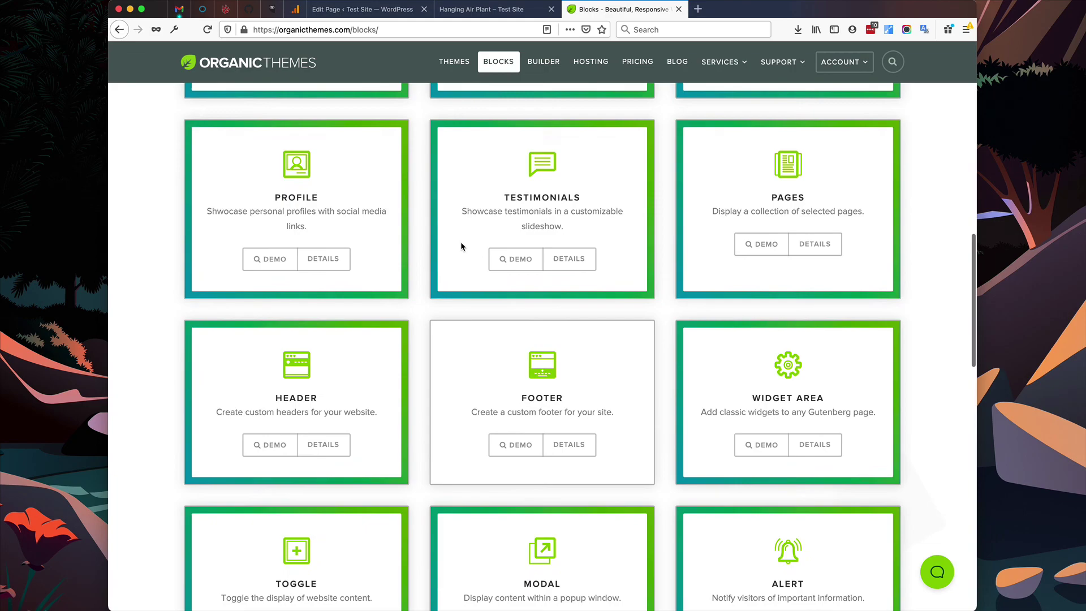